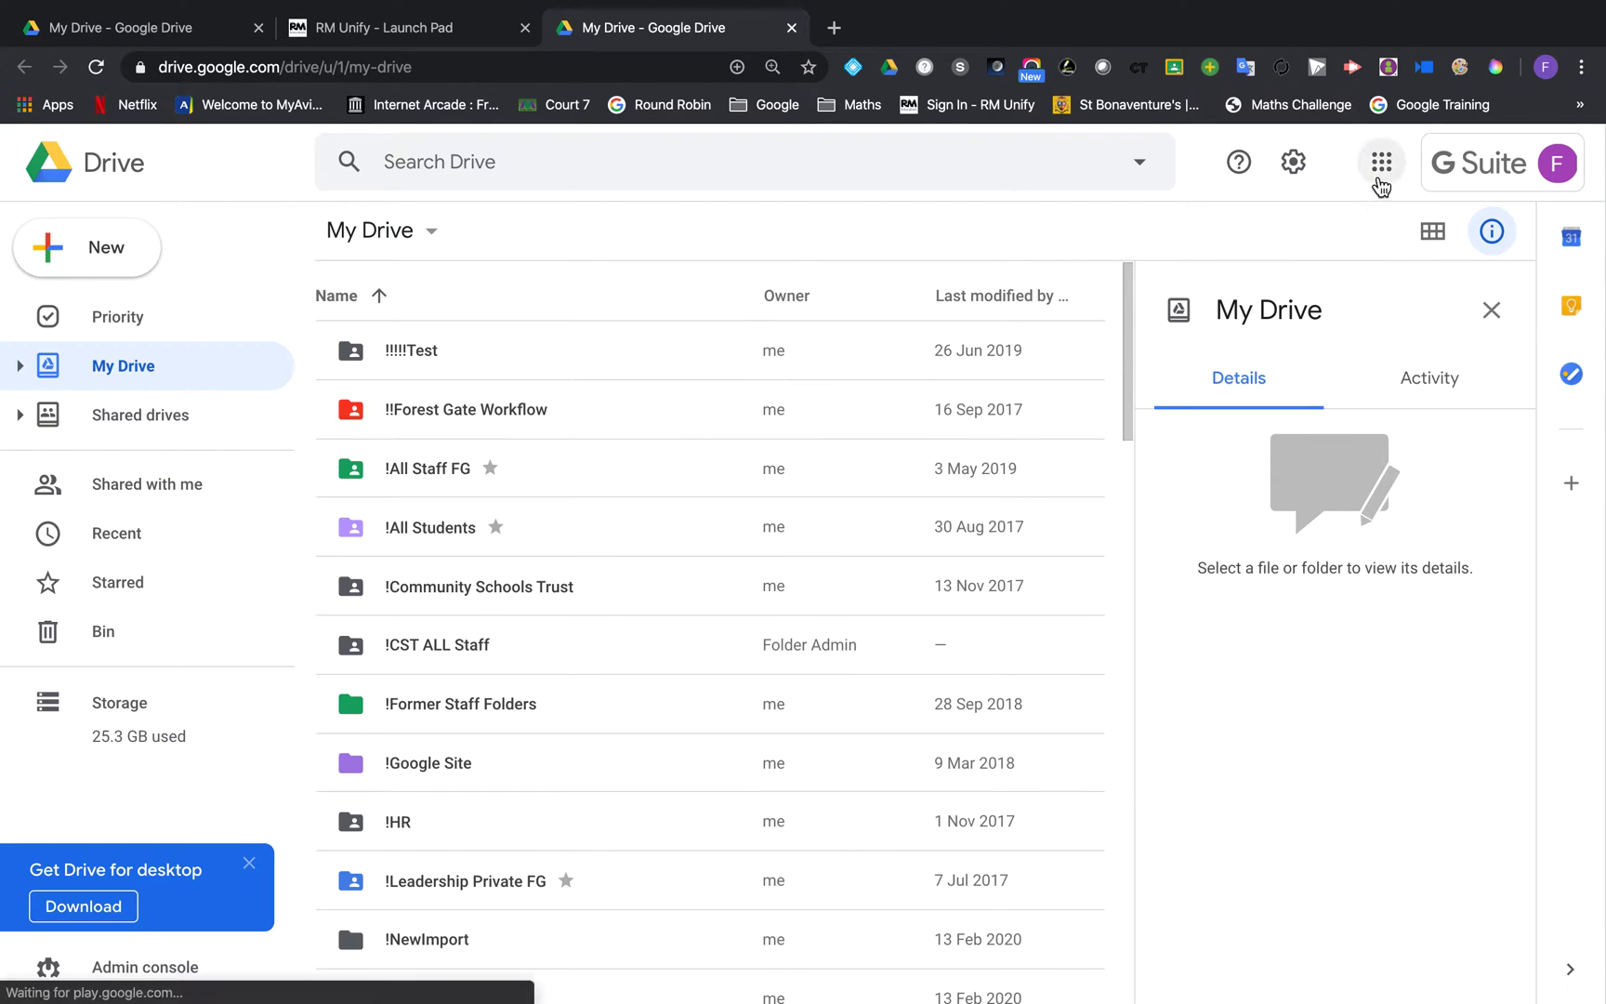
Step: Launch Google Meet in a new tab from Google Drive's apps menu
left_click(1380, 174)
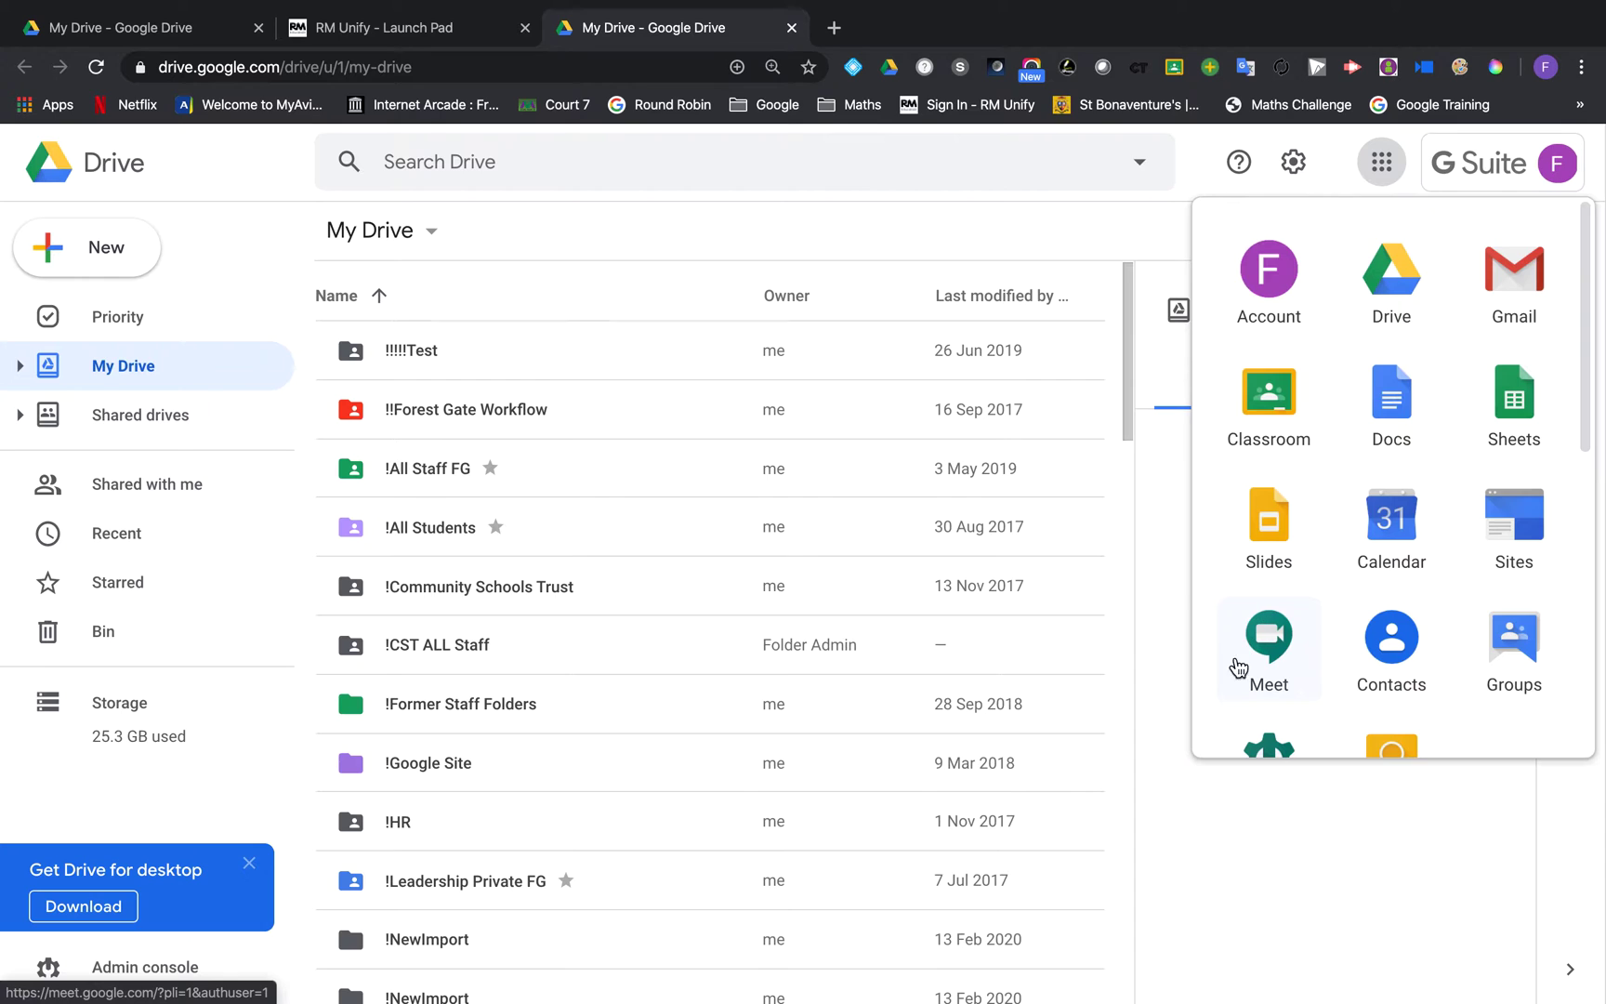
left_click(1276, 650)
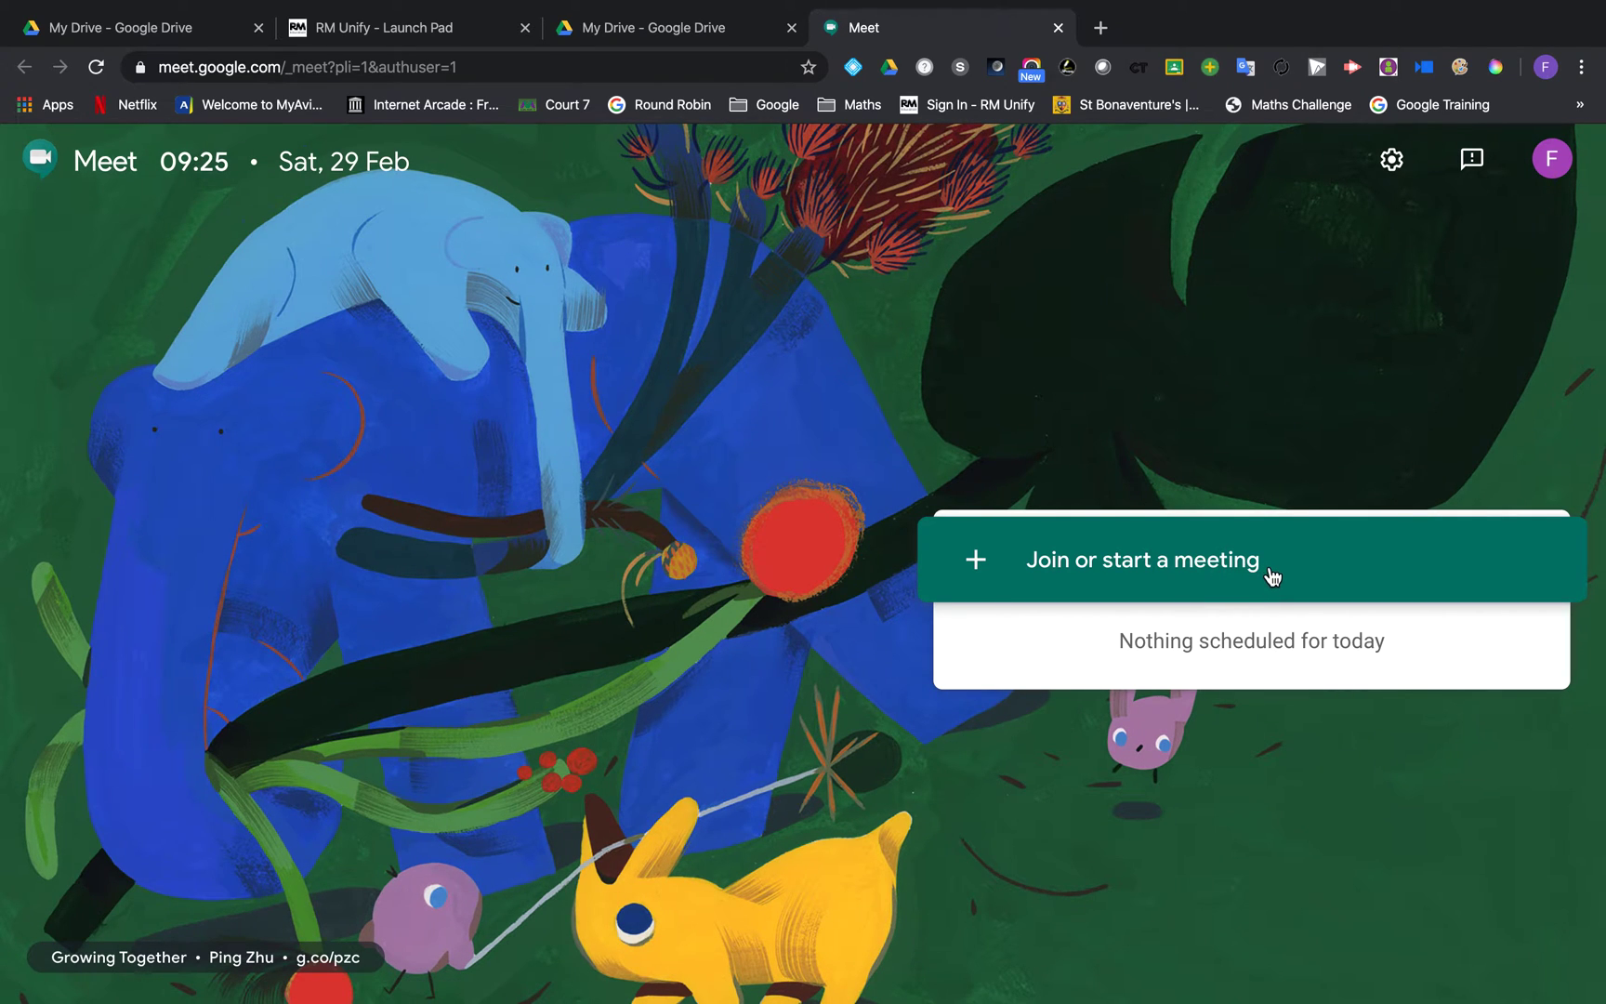
Step: Start a new meeting under the staff member's nickname and join it with the microphone muted
left_click(1271, 574)
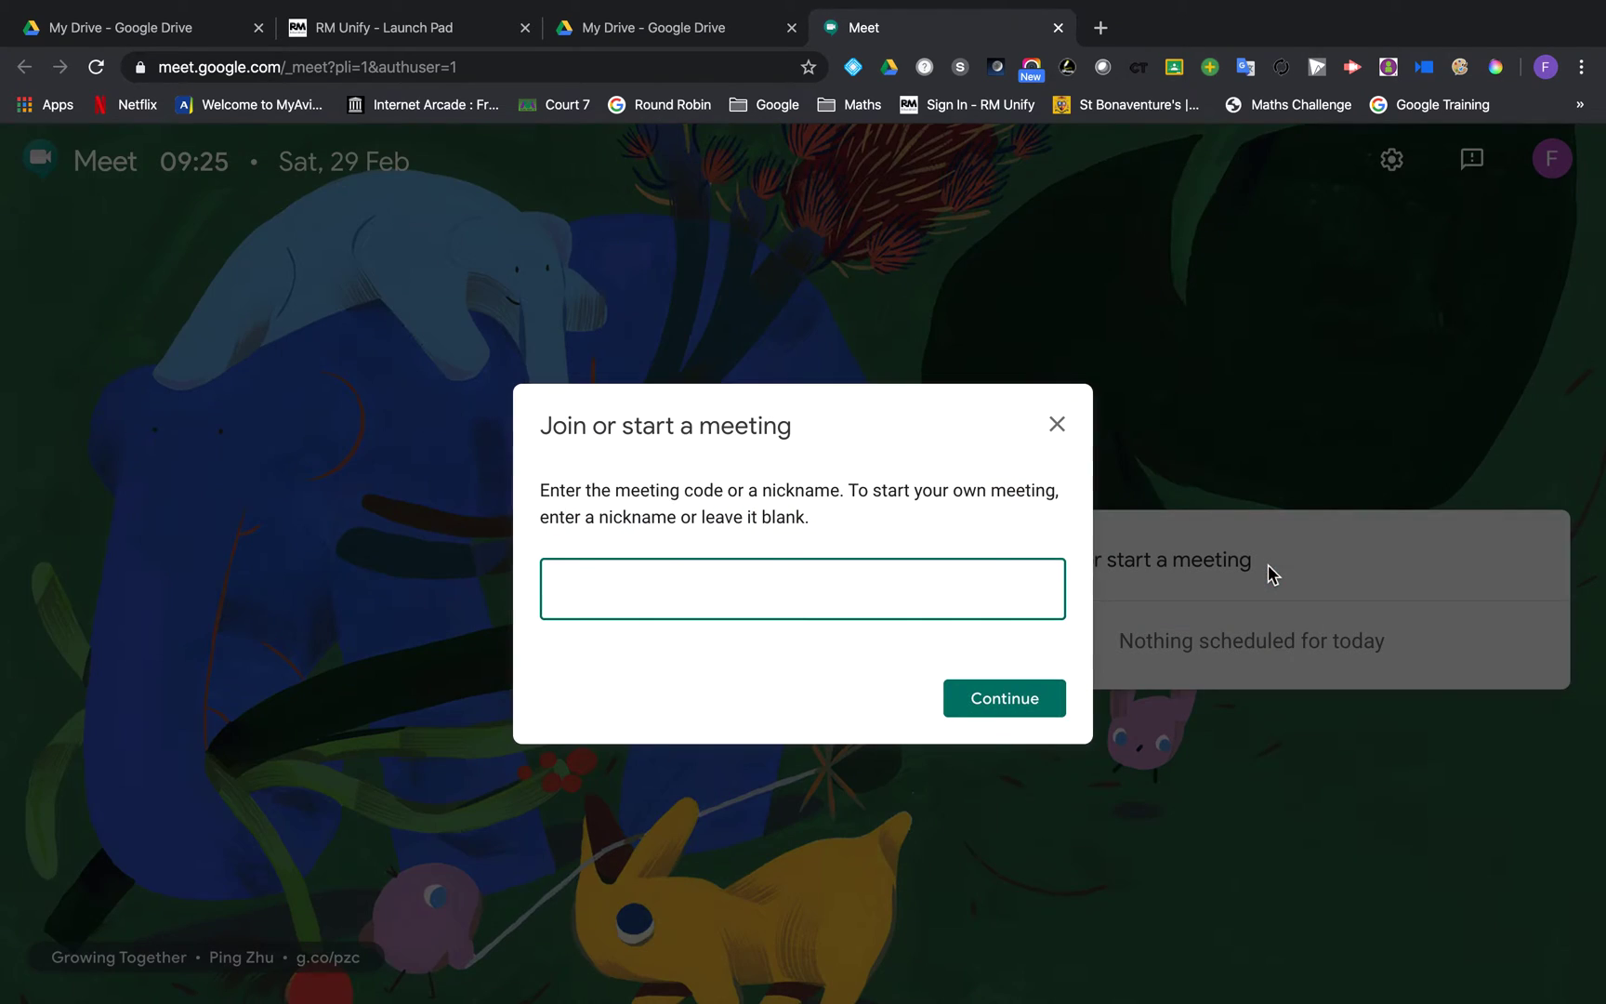
type("Mr Fitzpatrick")
left_click(1056, 707)
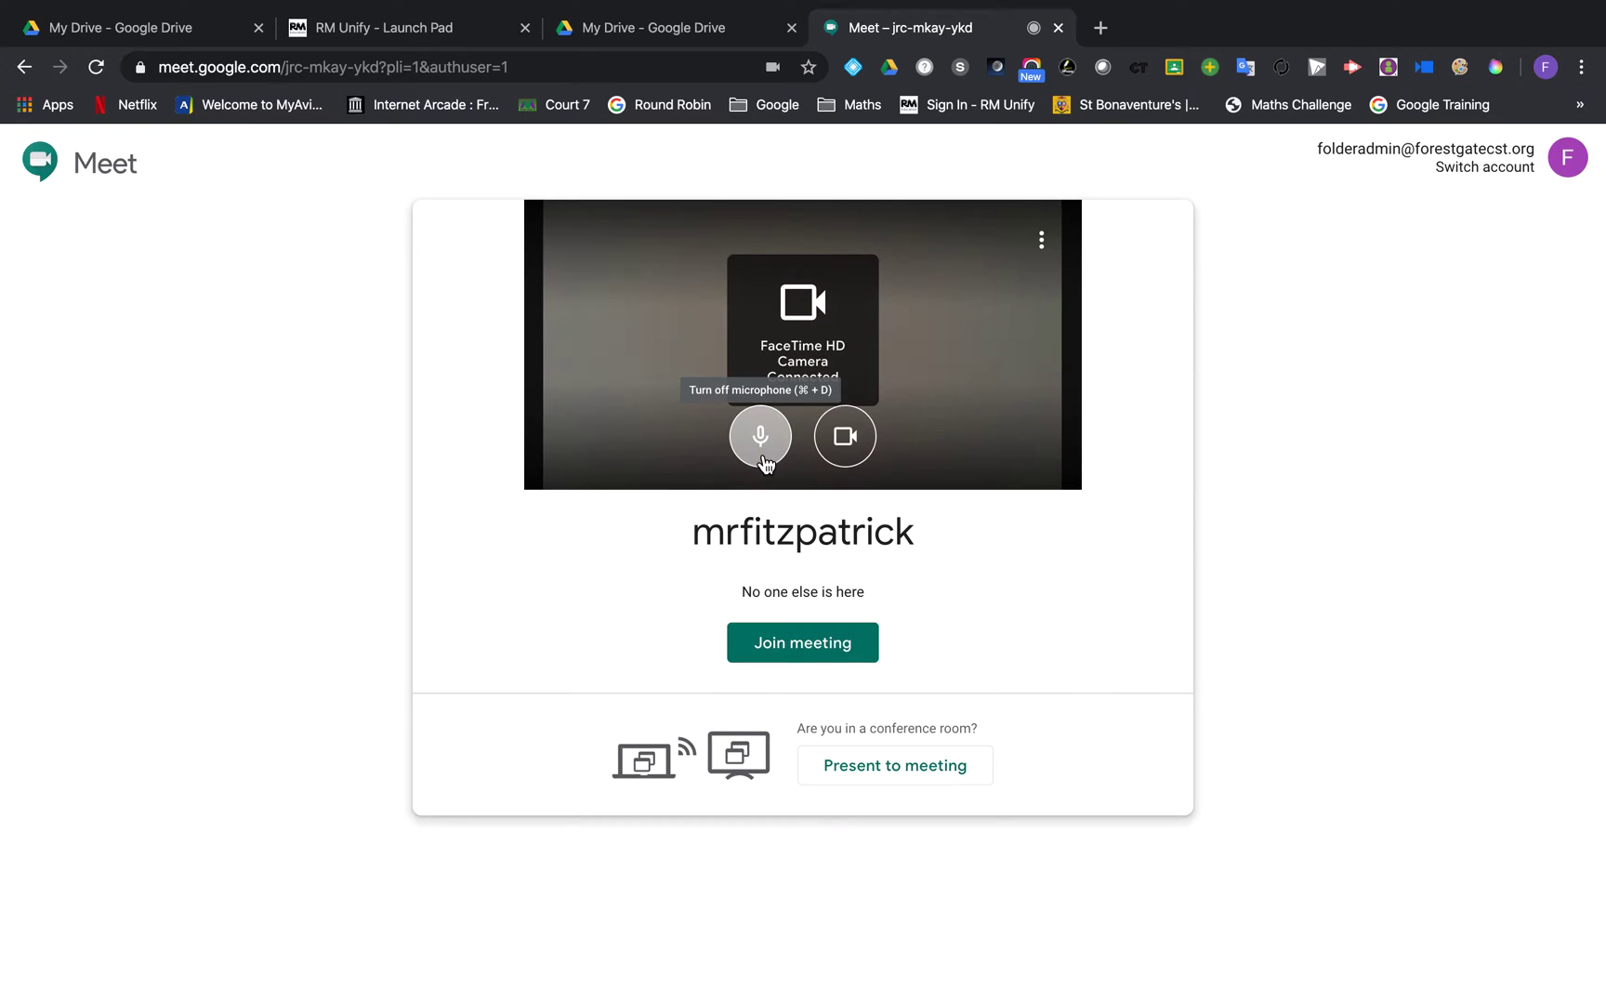
left_click(761, 437)
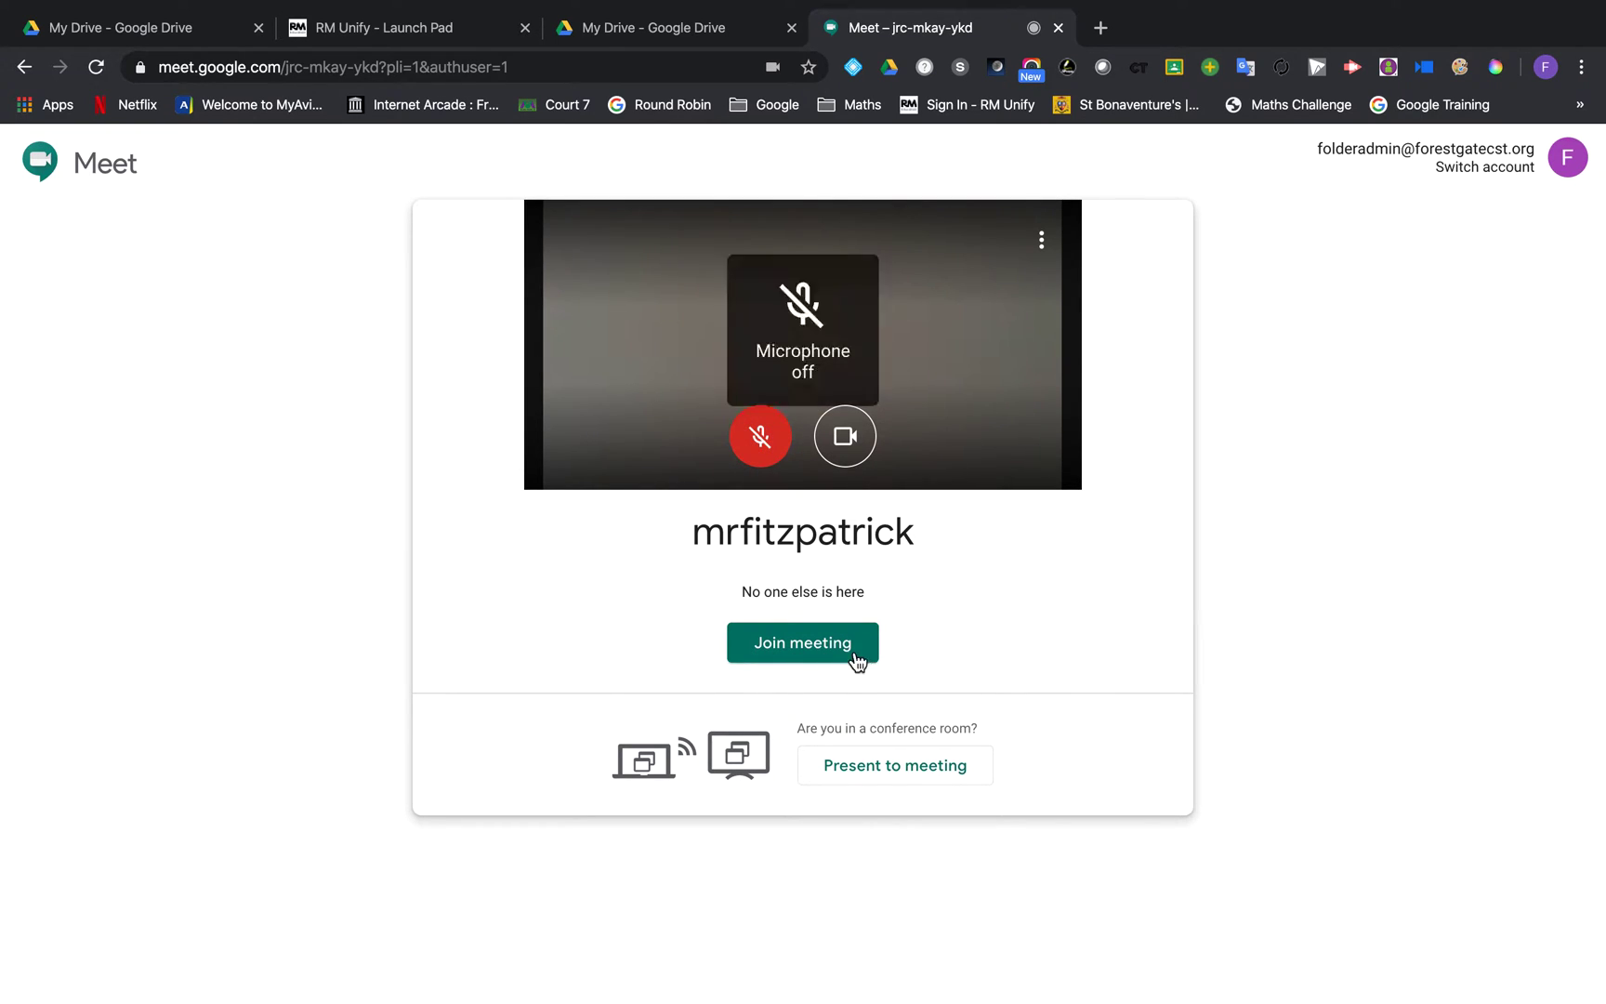
left_click(805, 644)
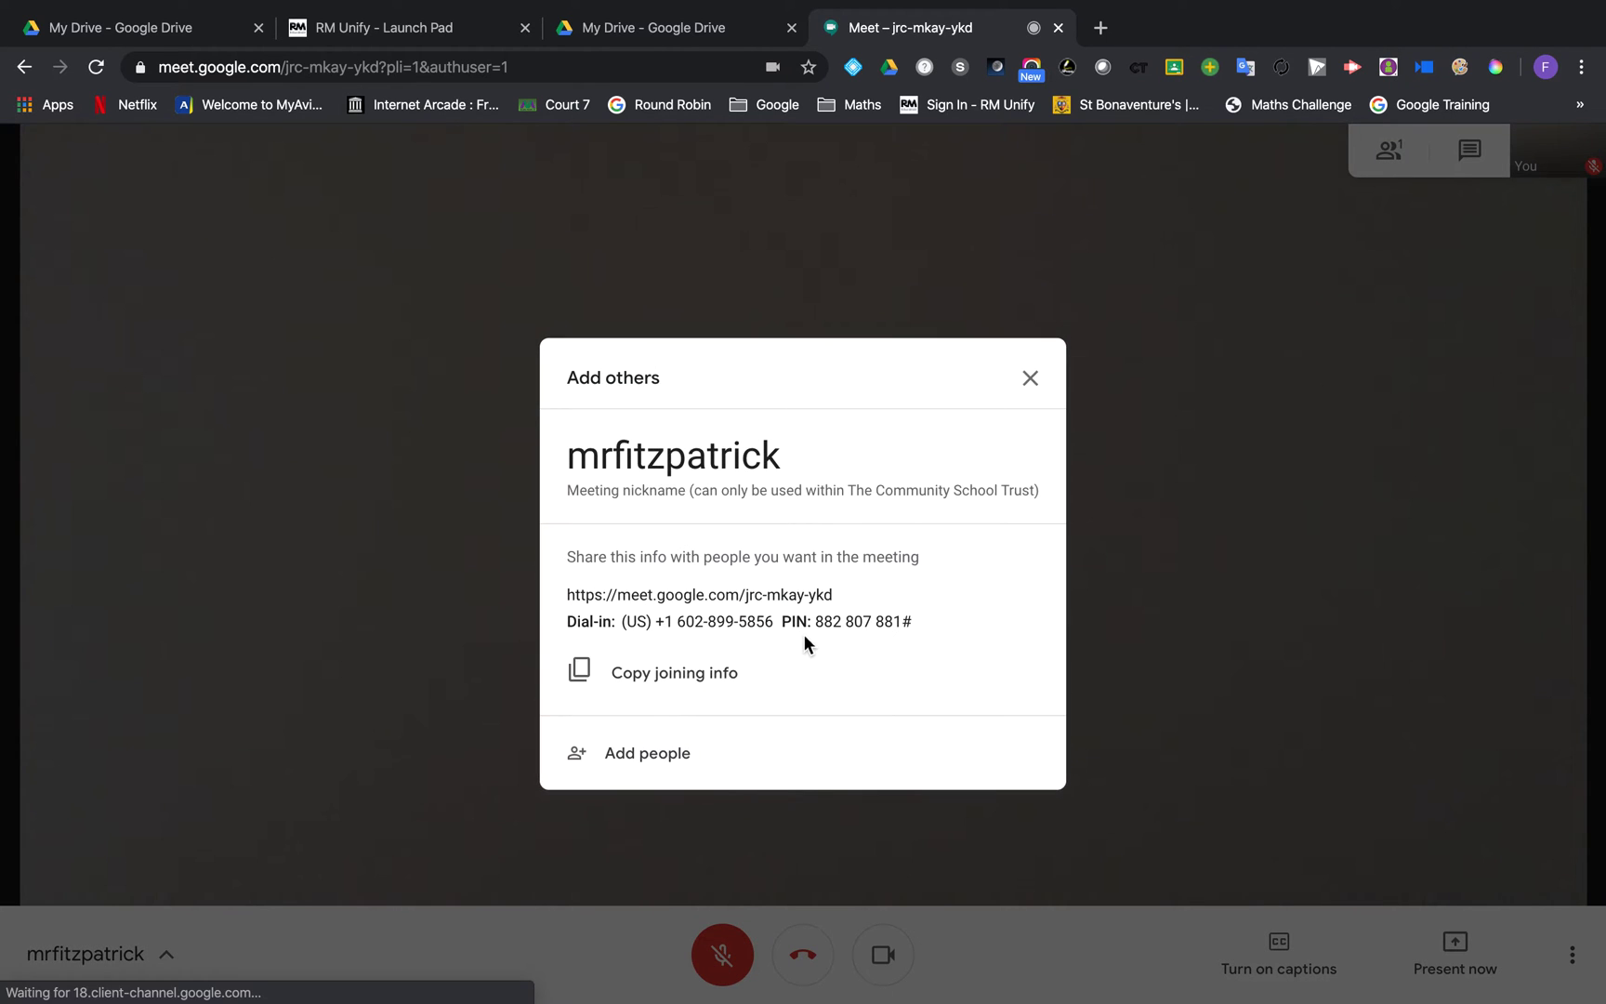
Step: Copy the meeting's web link, close the joining info, and return to the RM Unify launch pad
left_click_drag(565, 595, 839, 595)
key("ctrl+c")
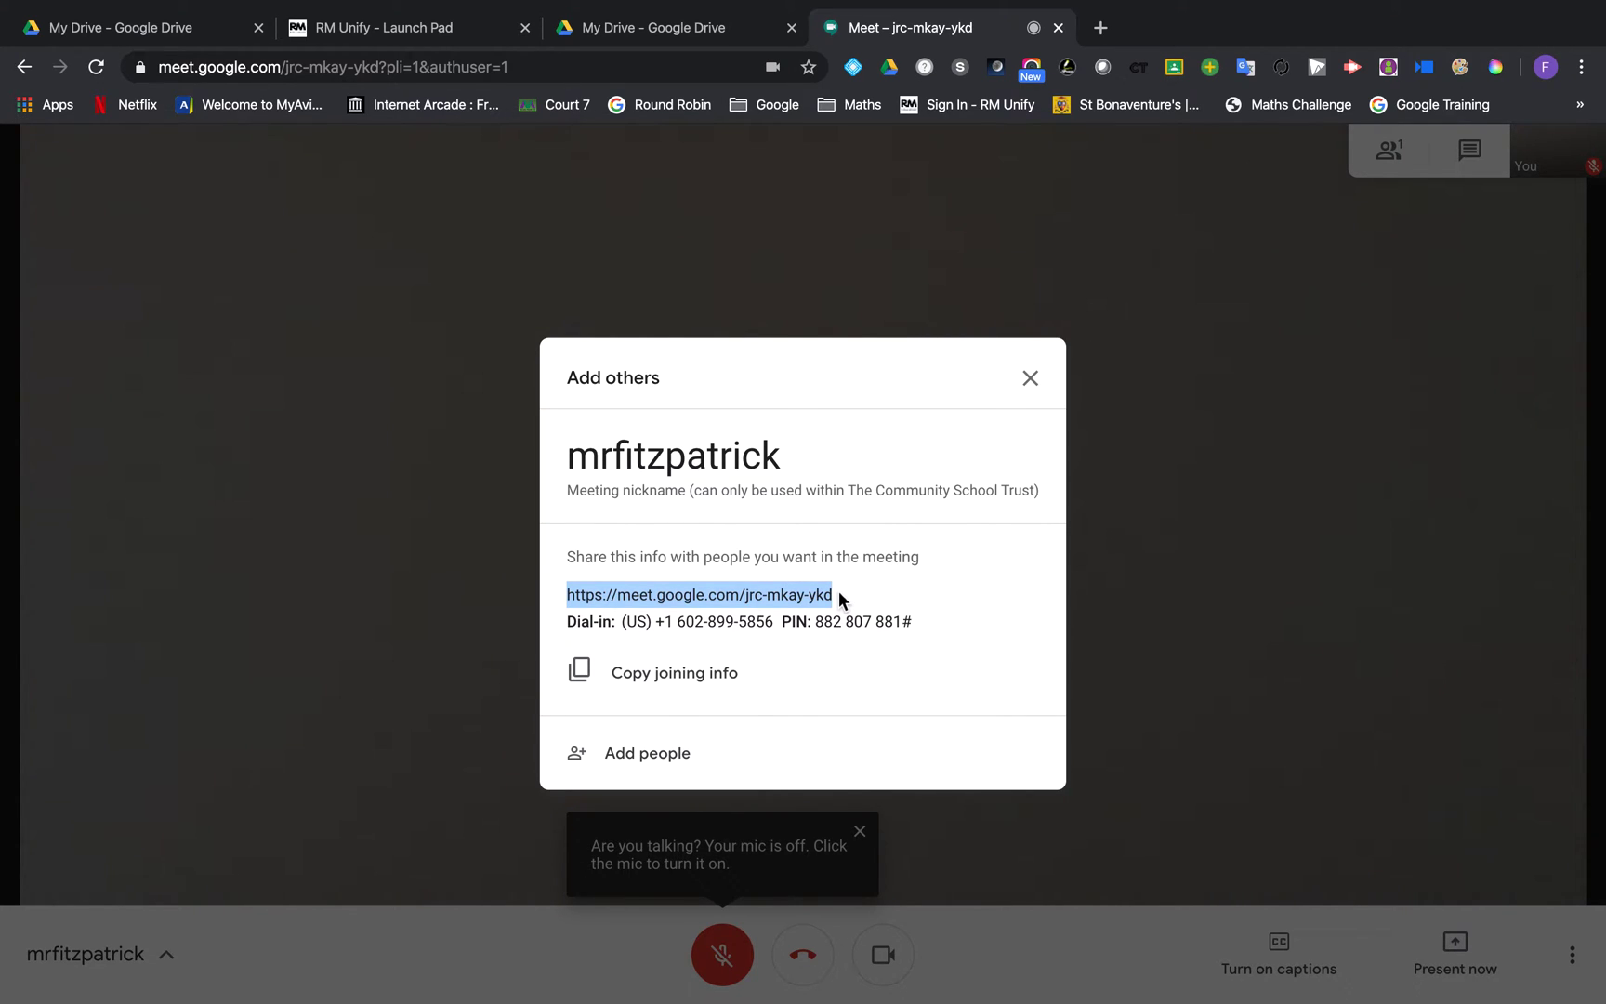
left_click(1030, 378)
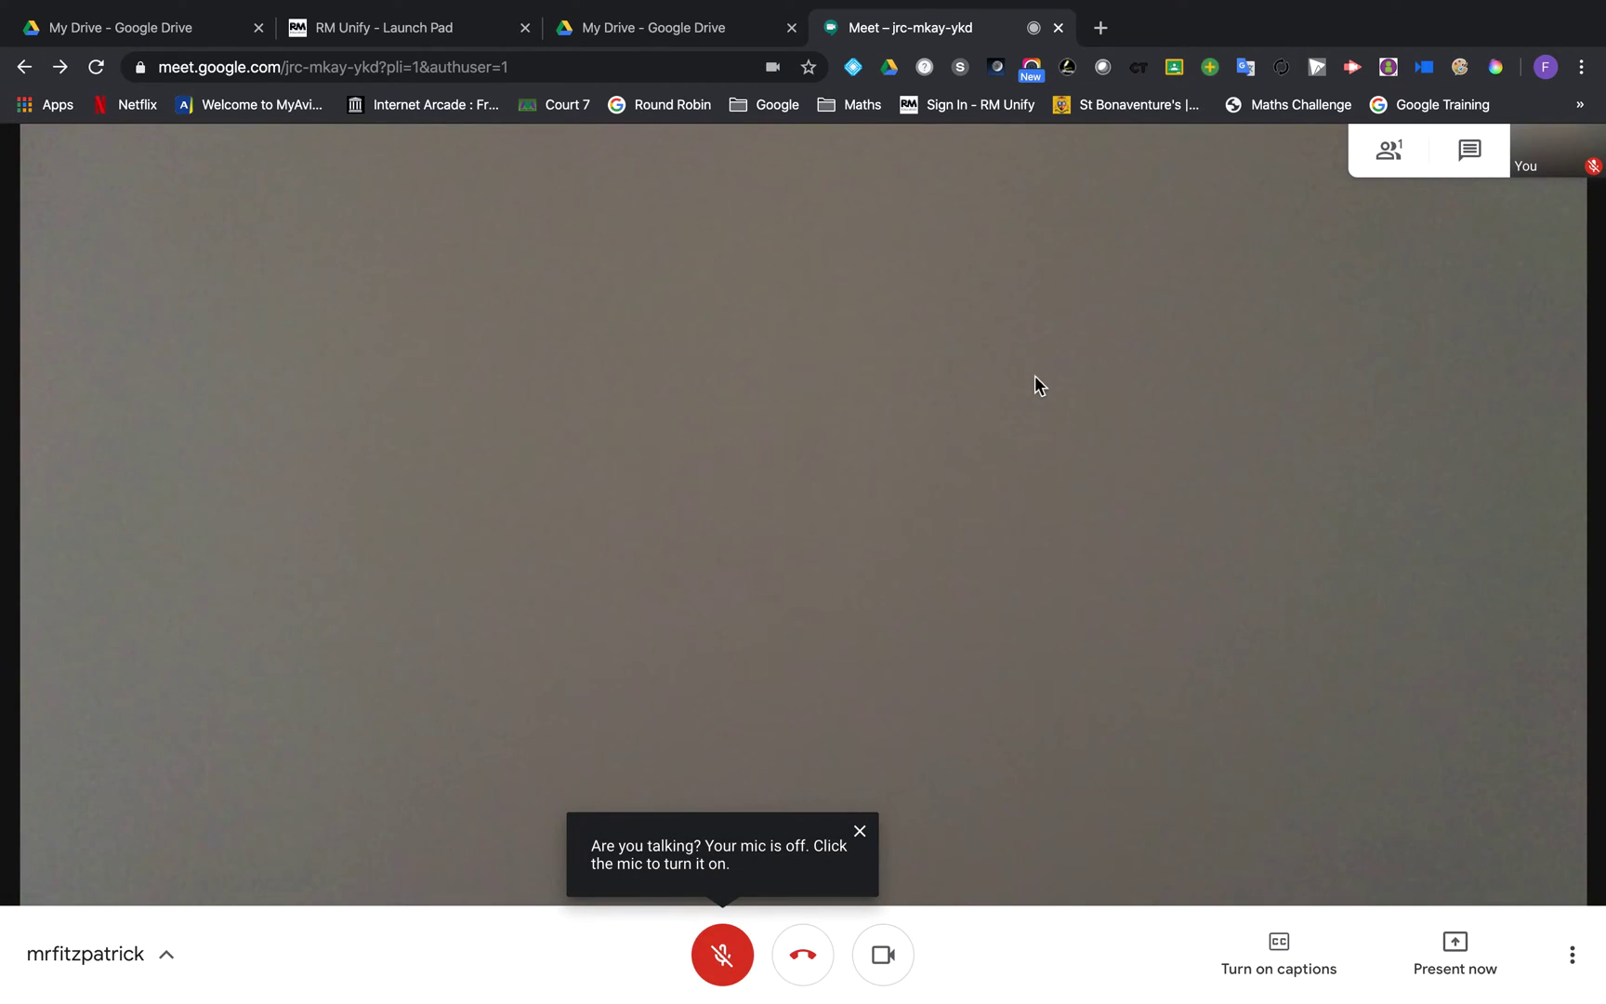
left_click(469, 34)
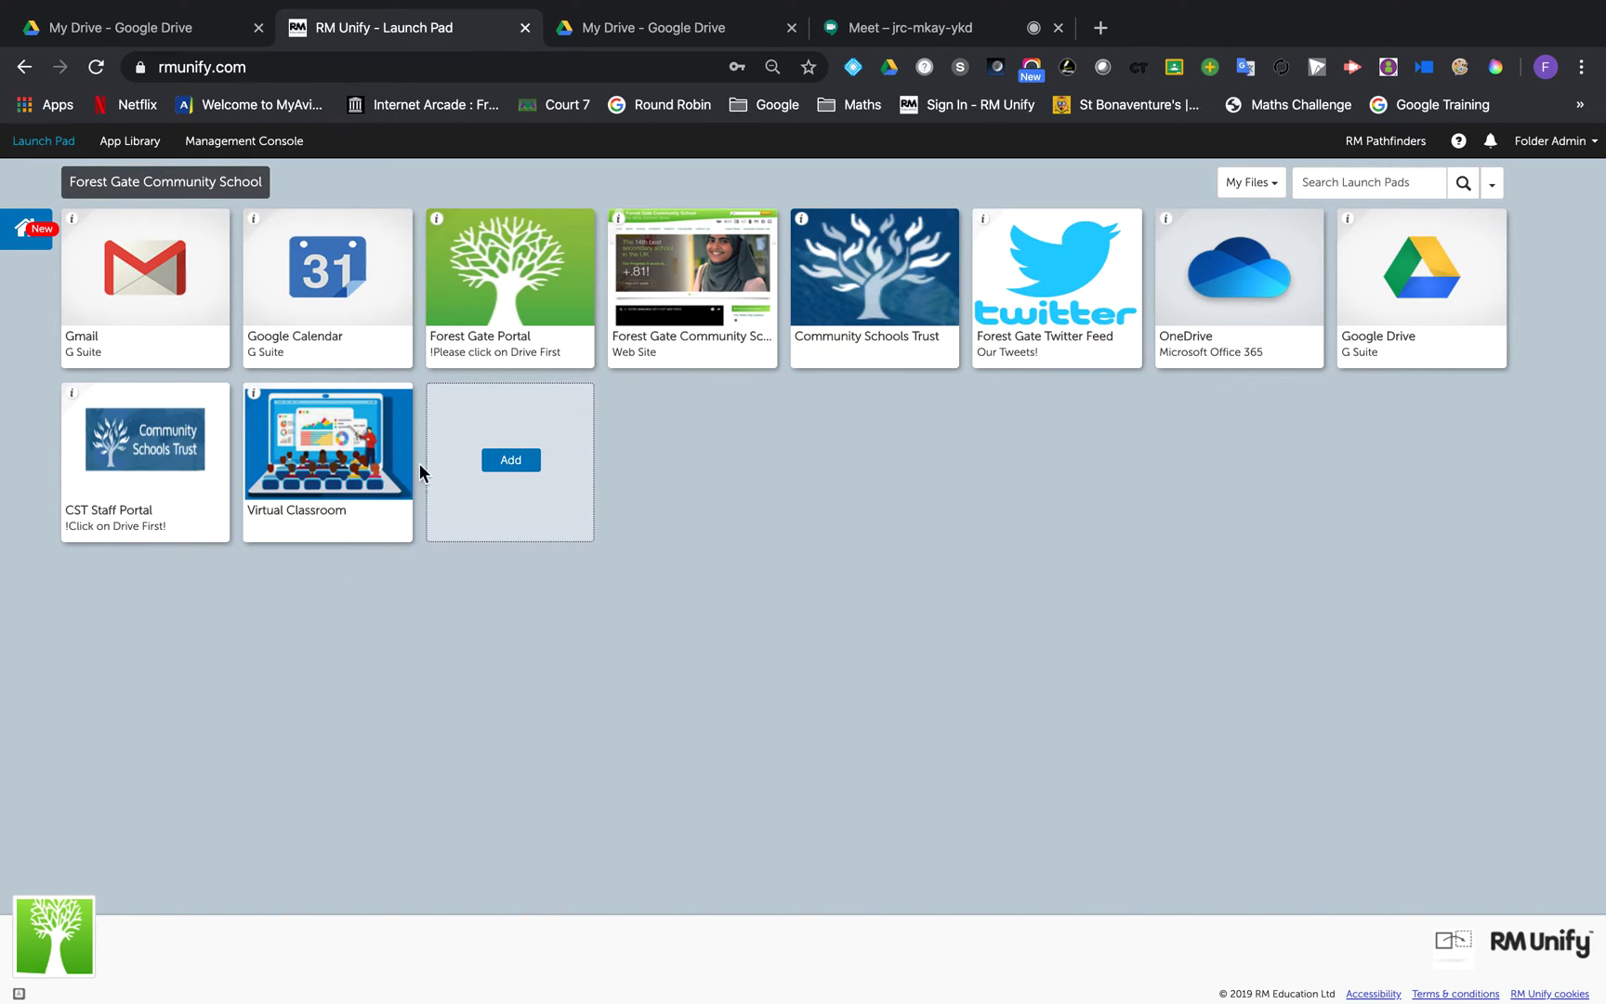
left_click(362, 458)
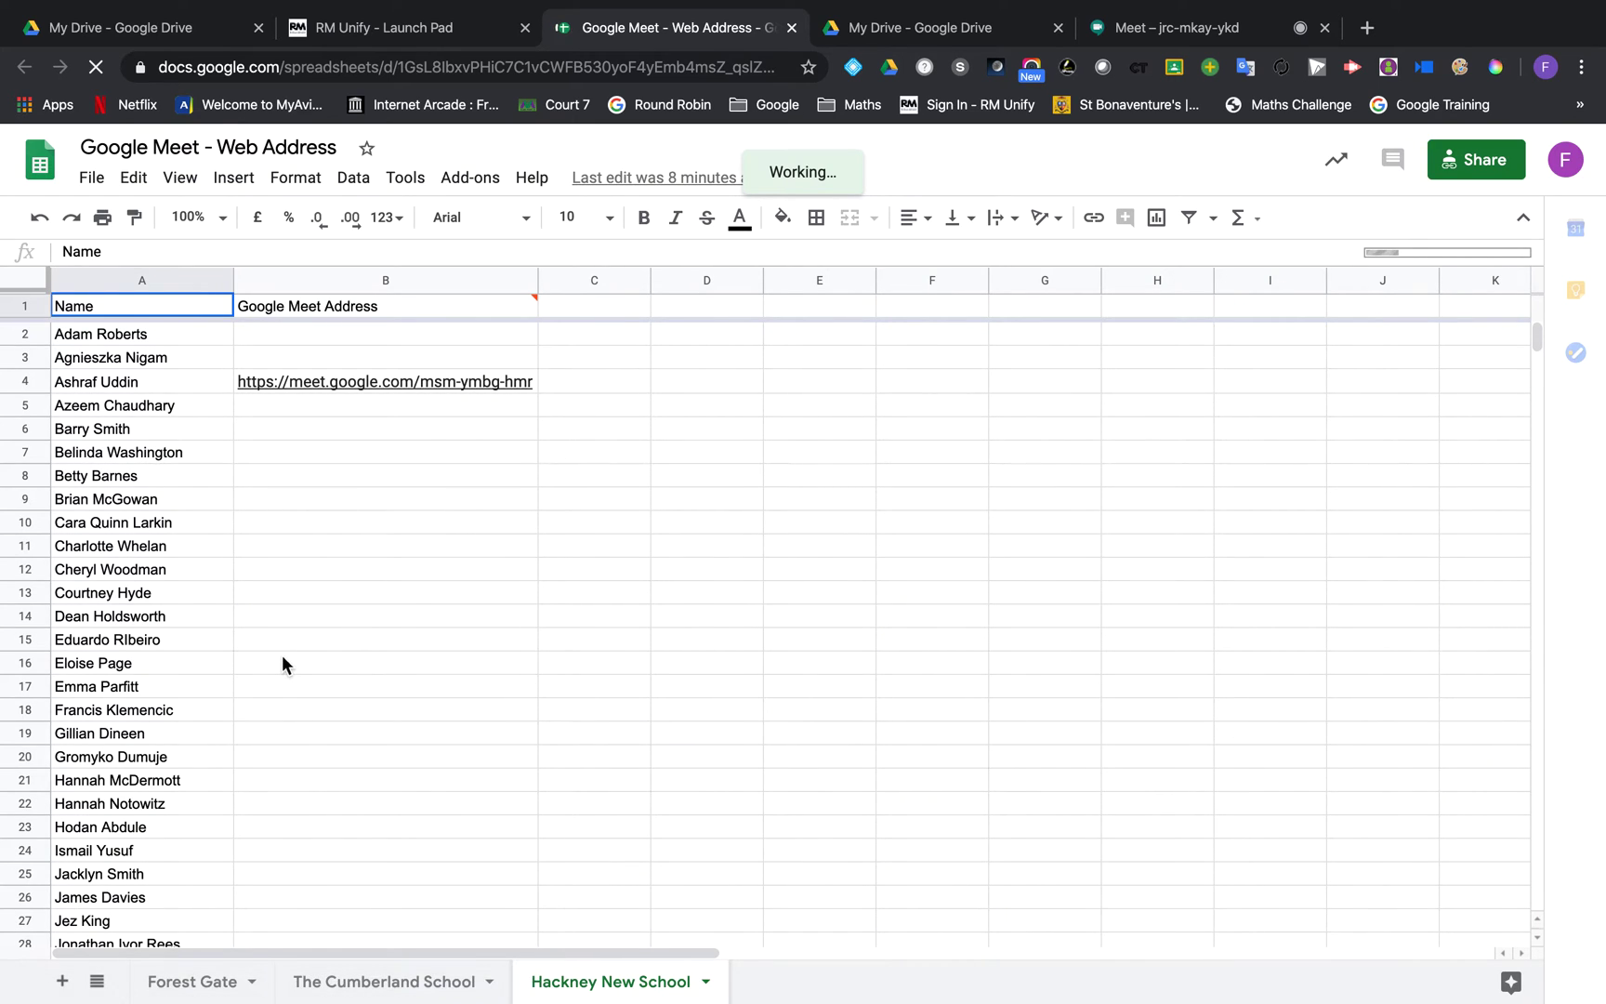
left_click(189, 983)
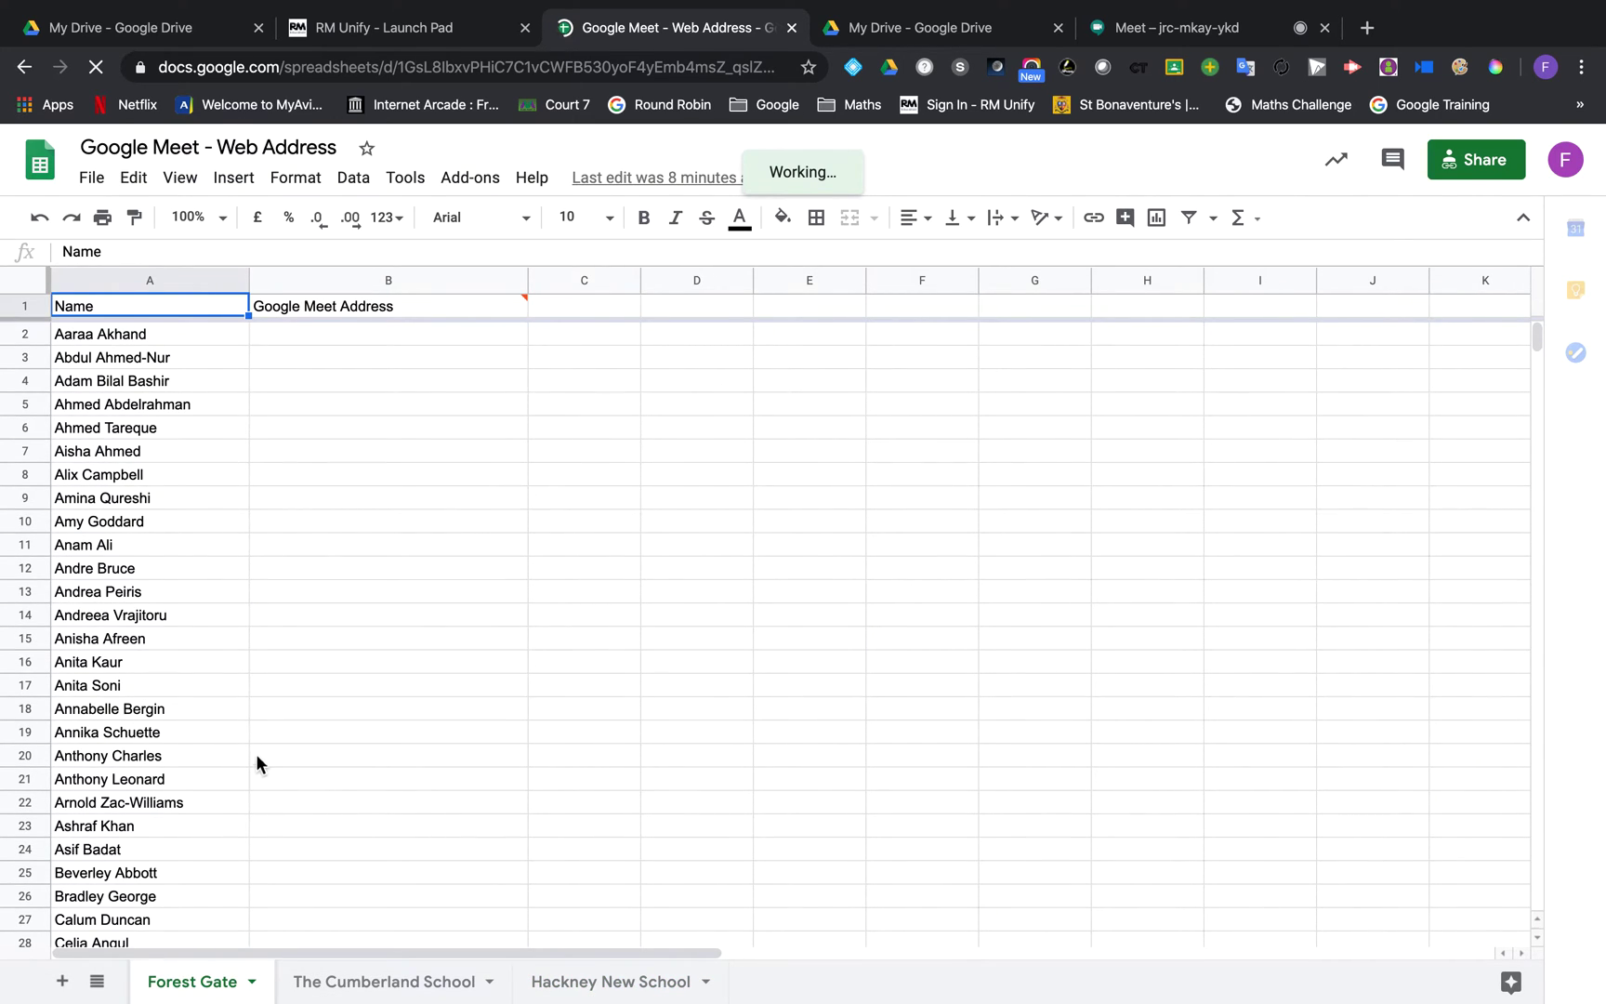
scroll(229, 484, "down", 2)
scroll(257, 549, "down", 5)
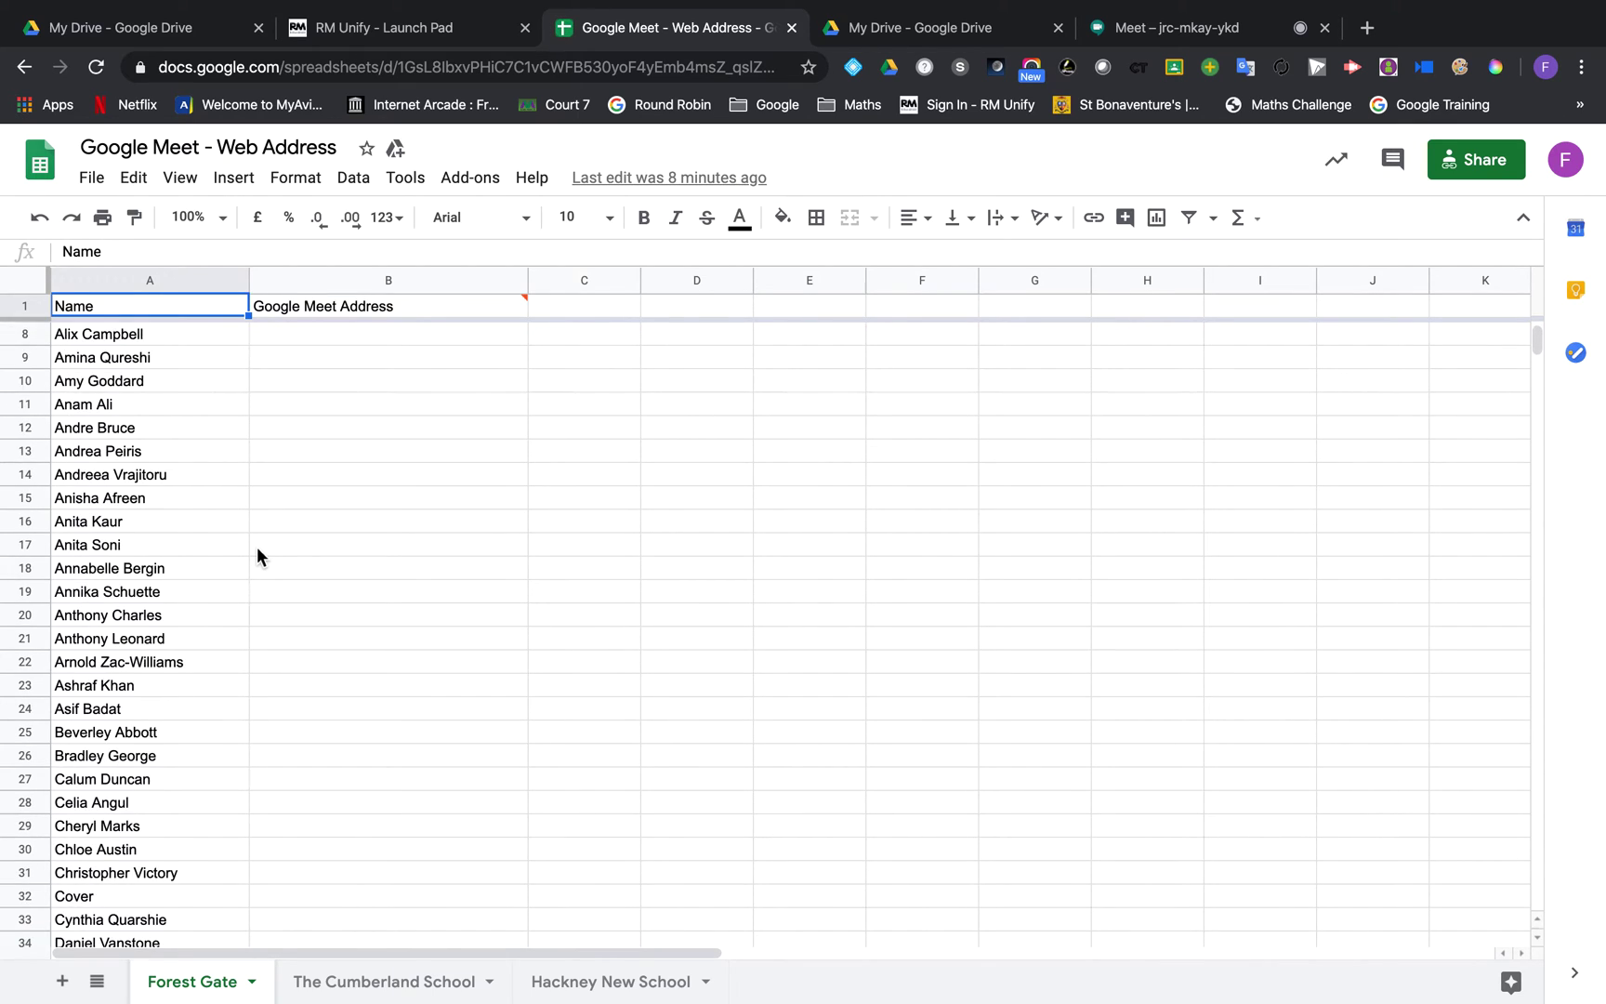
left_click(304, 856)
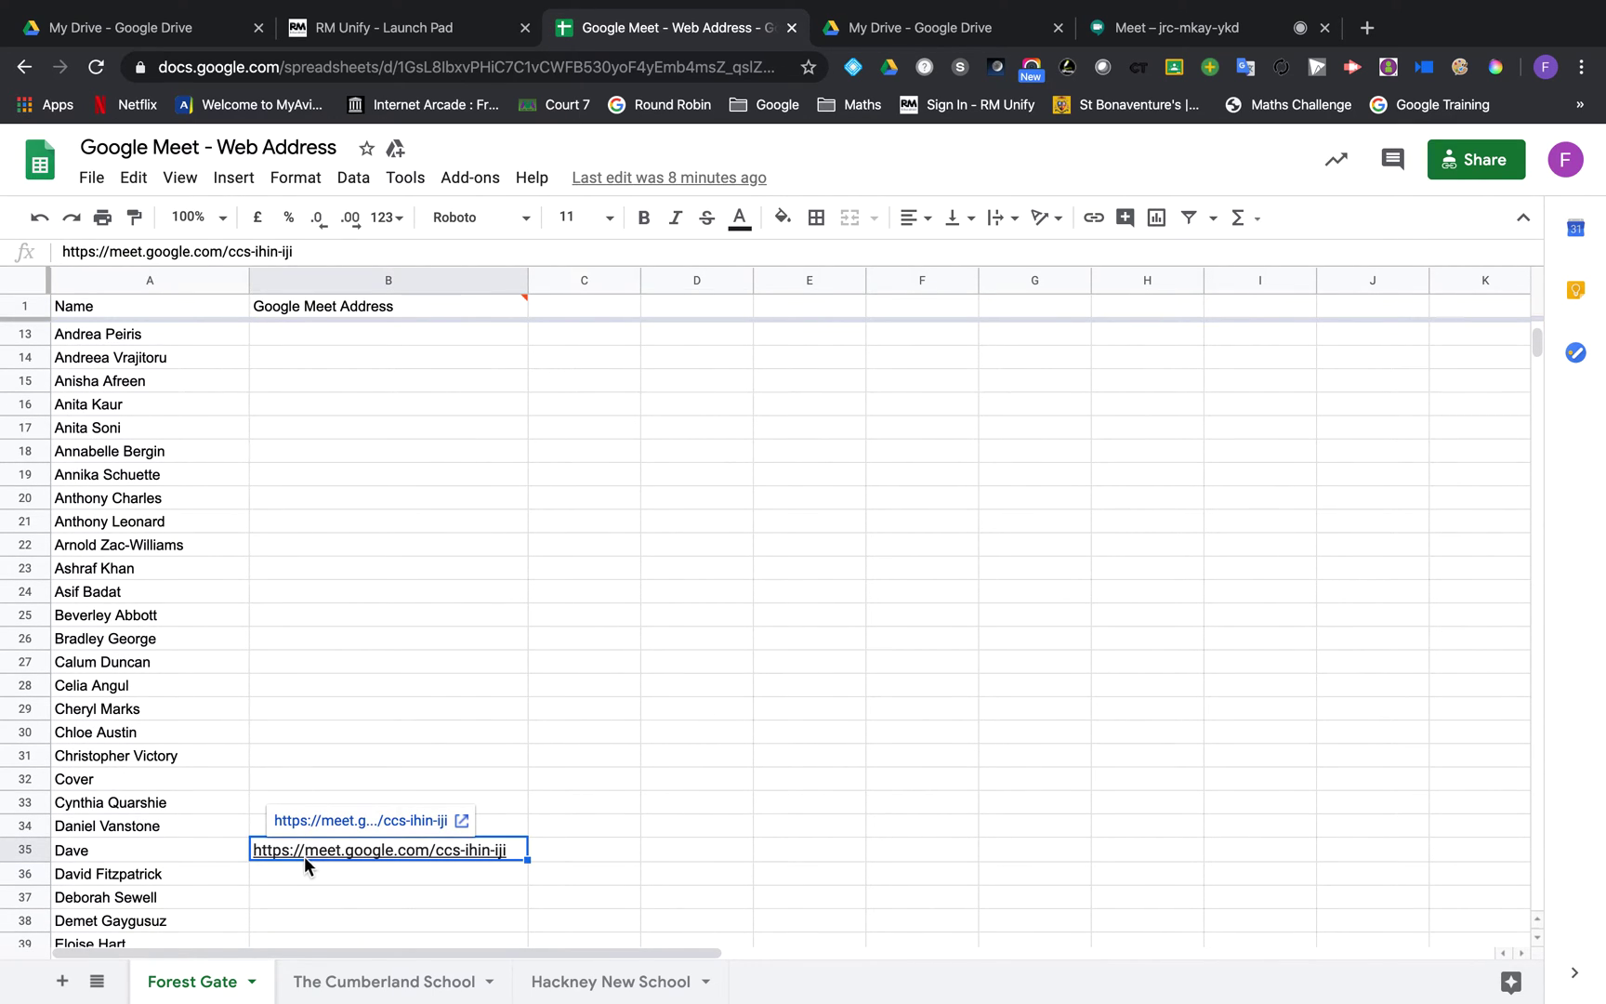
key("ctrl+v")
left_click(384, 708)
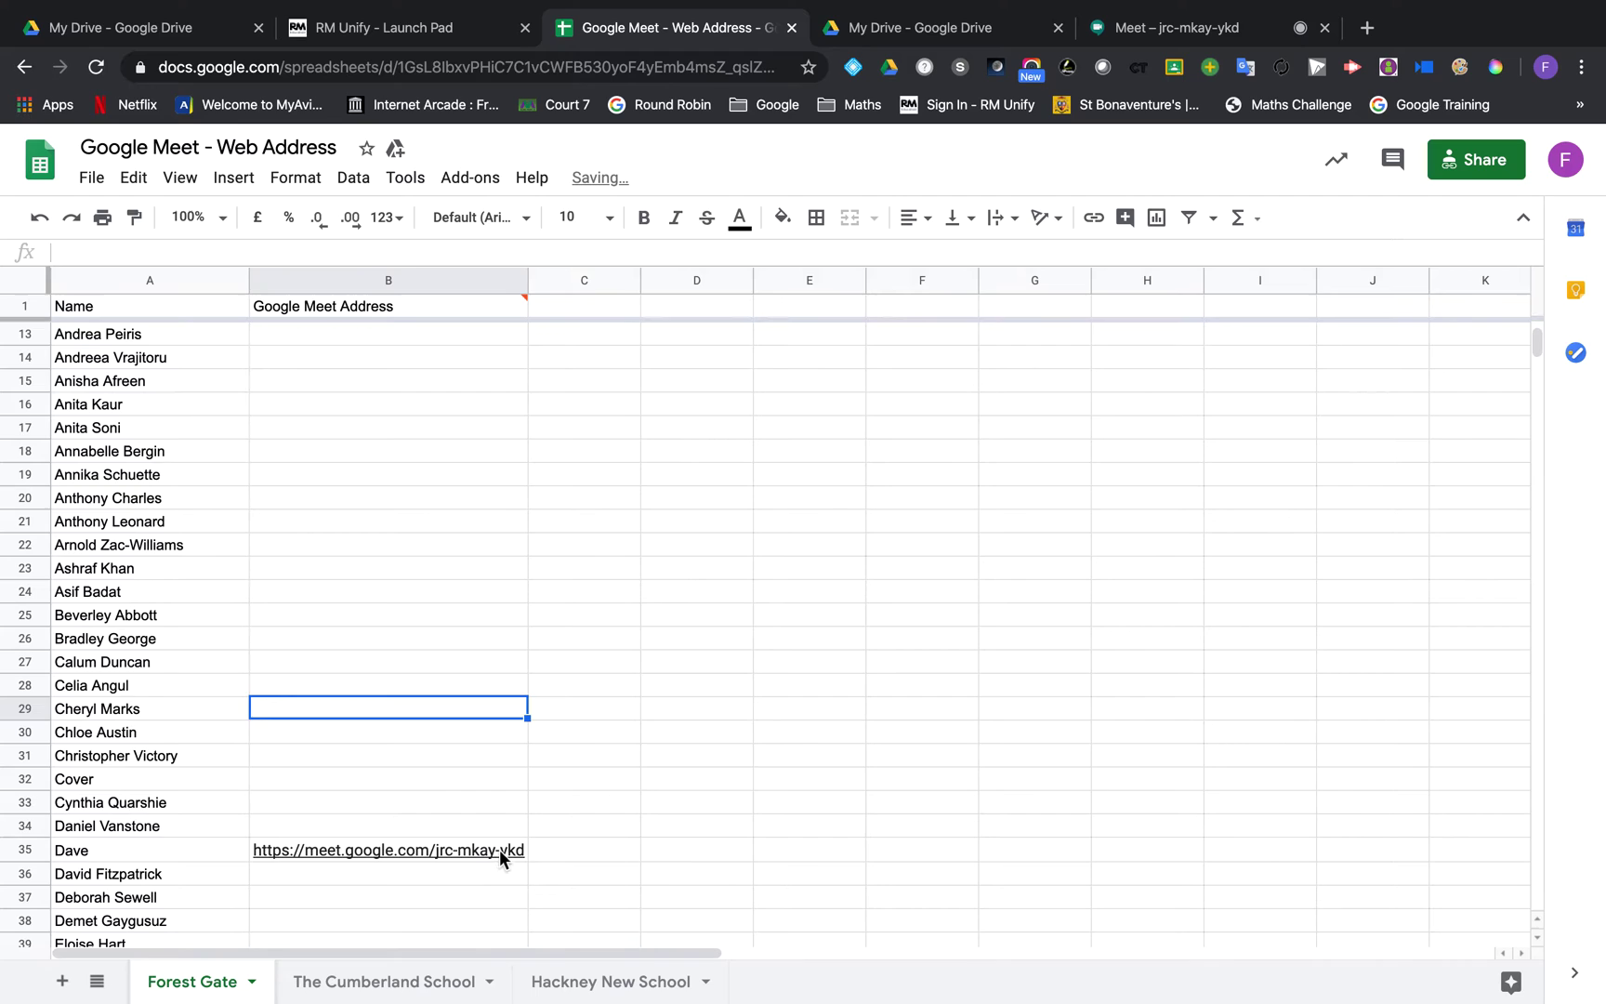
mouse_move(499, 849)
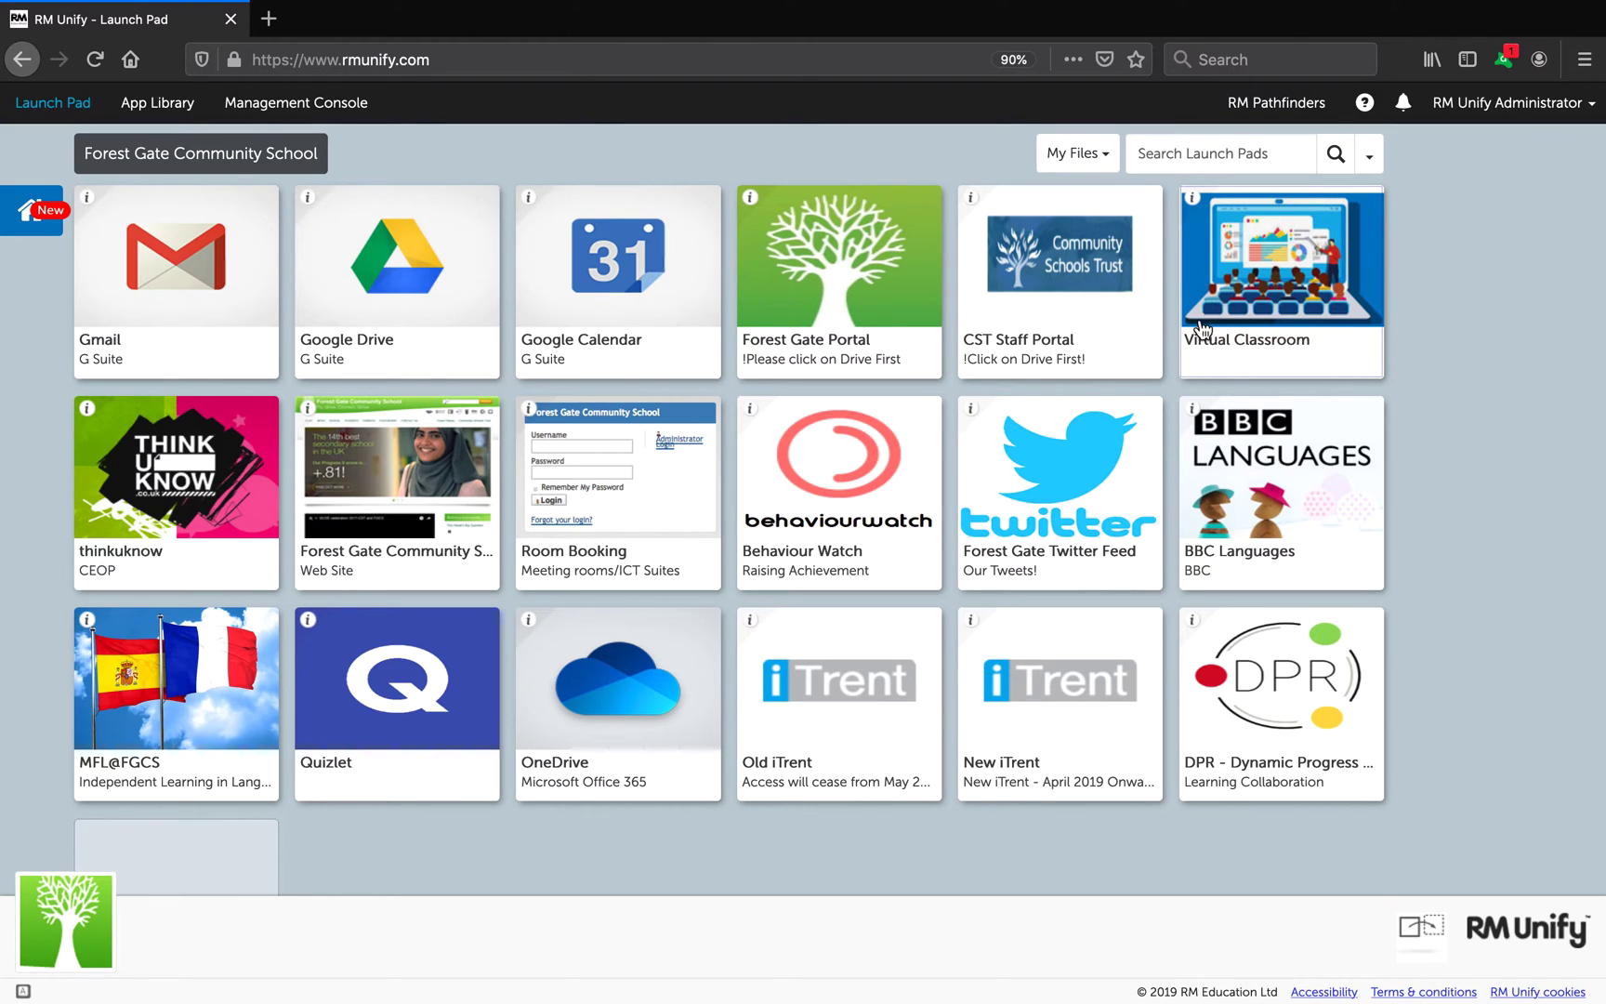
Step: As the second user, open the Forest Gate sheet and follow B35's jrc-mkay-ykd link
left_click(1291, 307)
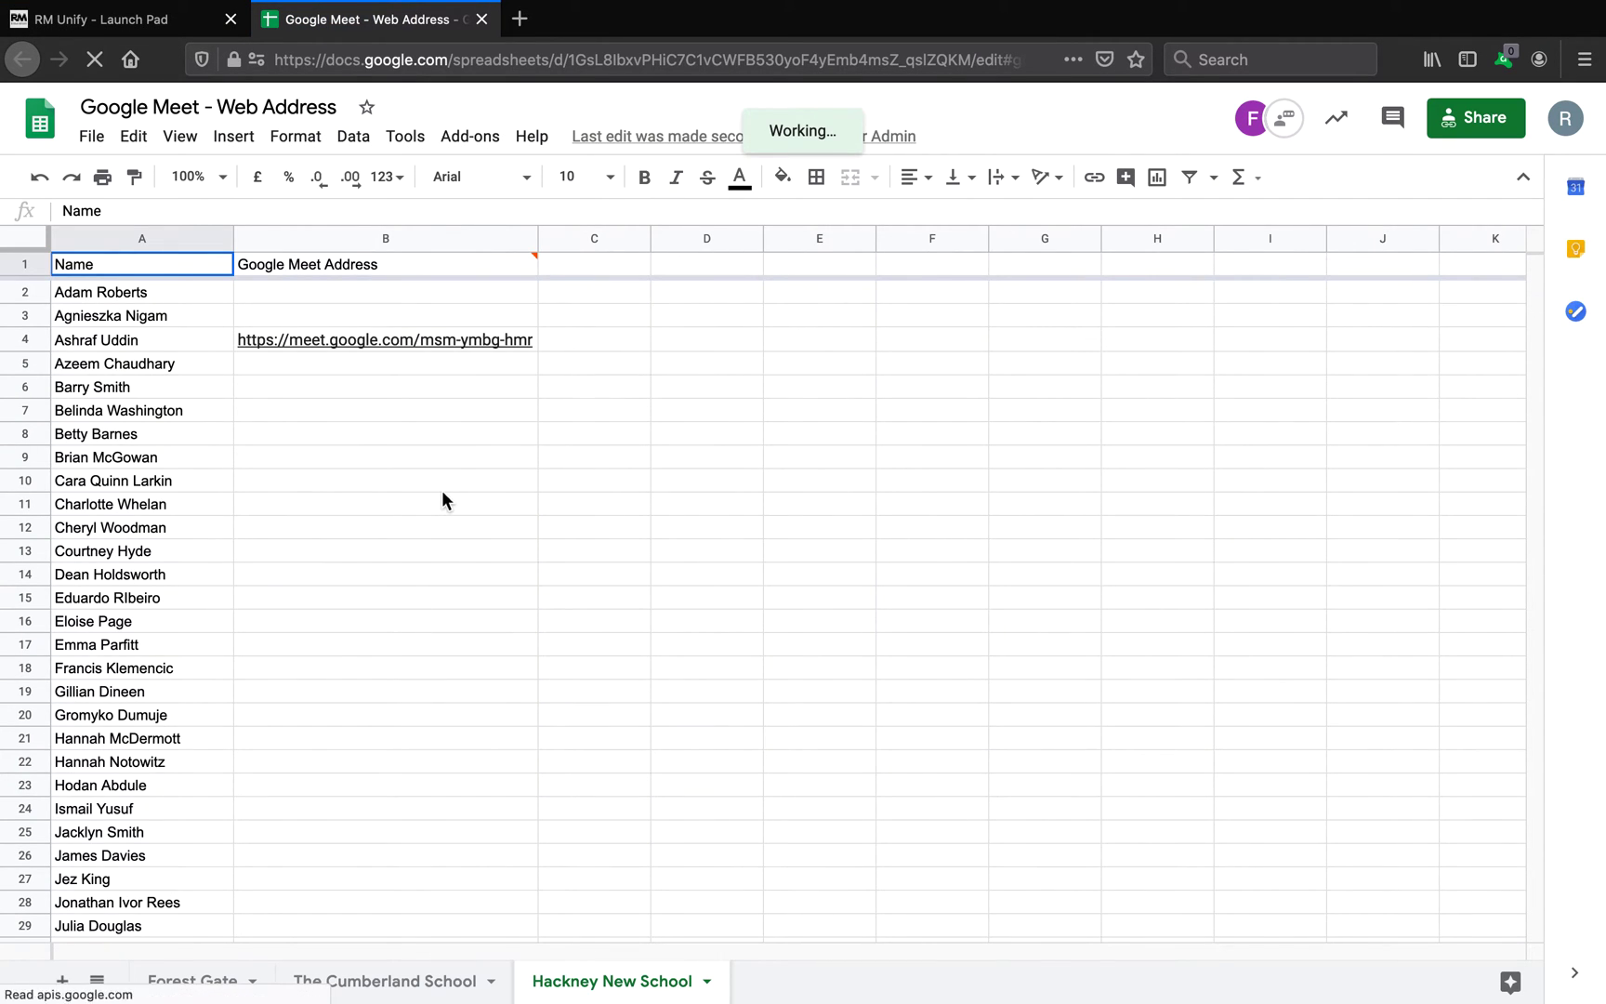
scroll(442, 493, "down", 1)
scroll(442, 493, "down", 10)
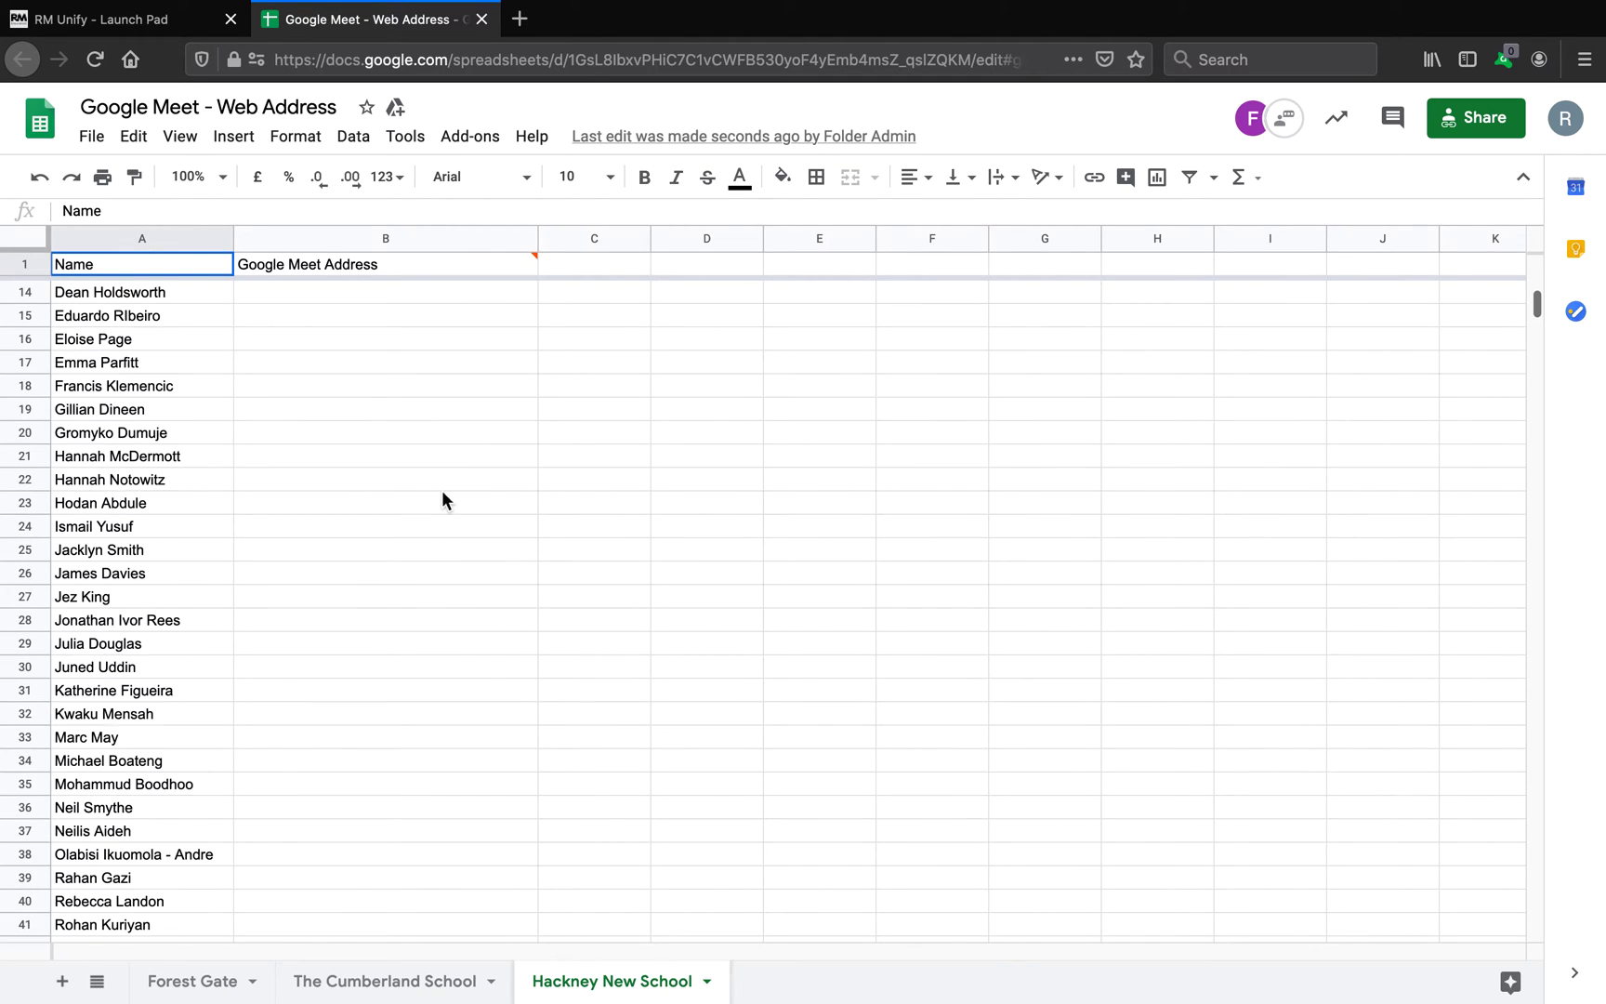
scroll(442, 489, "up", 10)
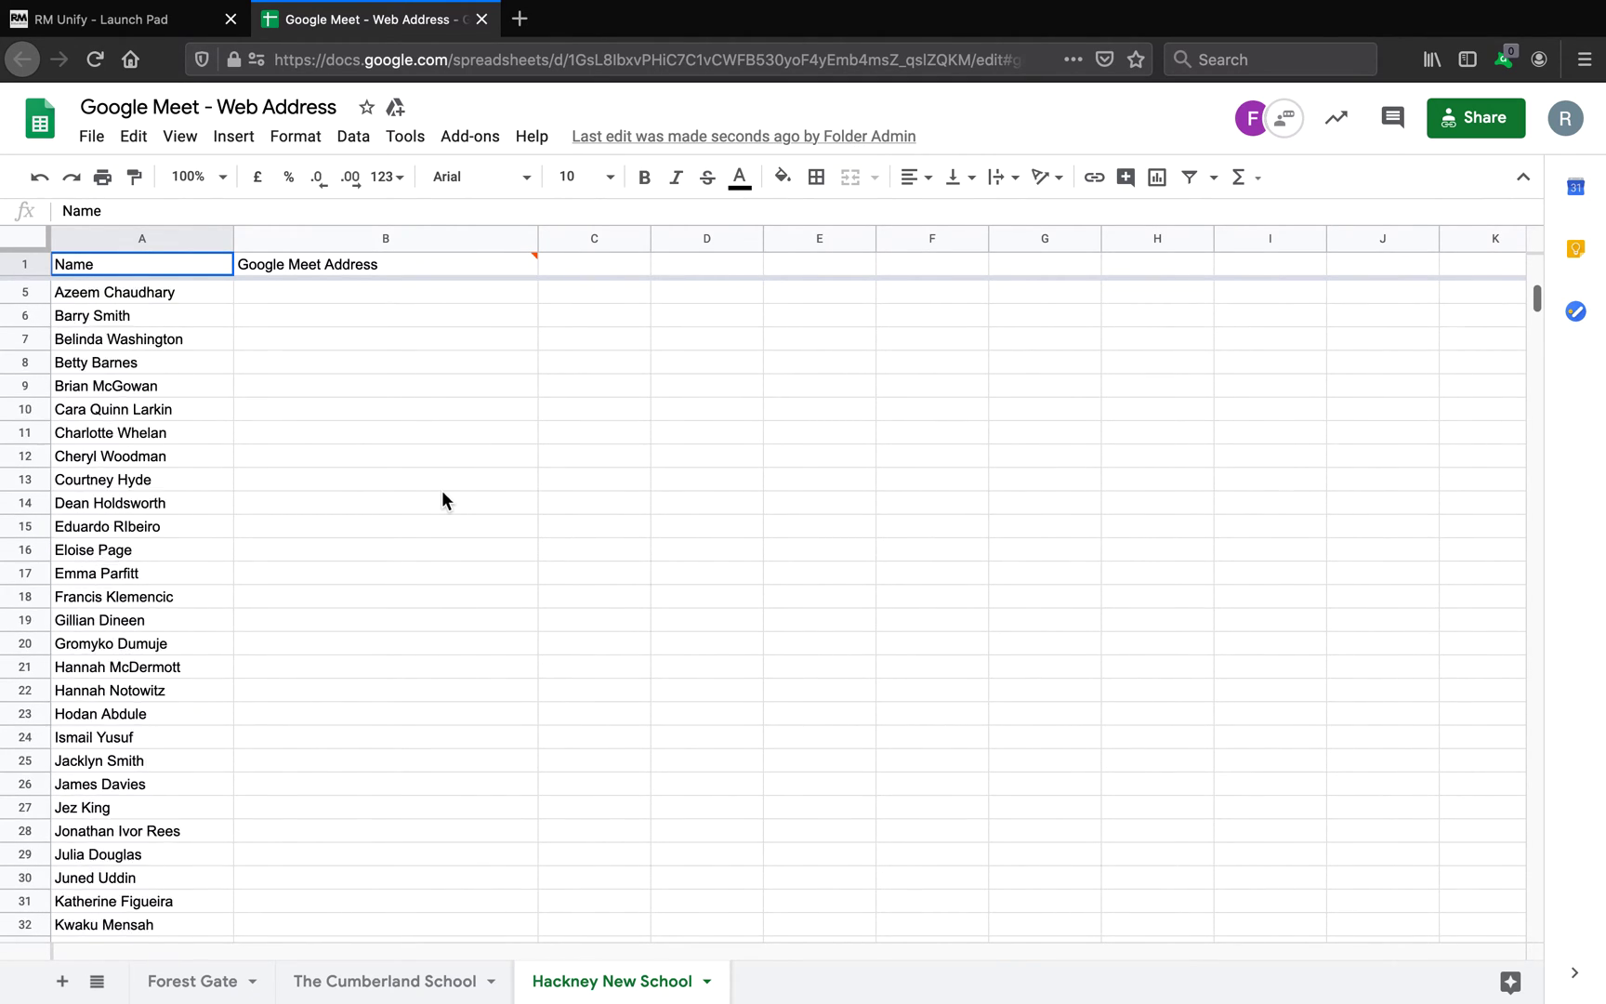
left_click(193, 991)
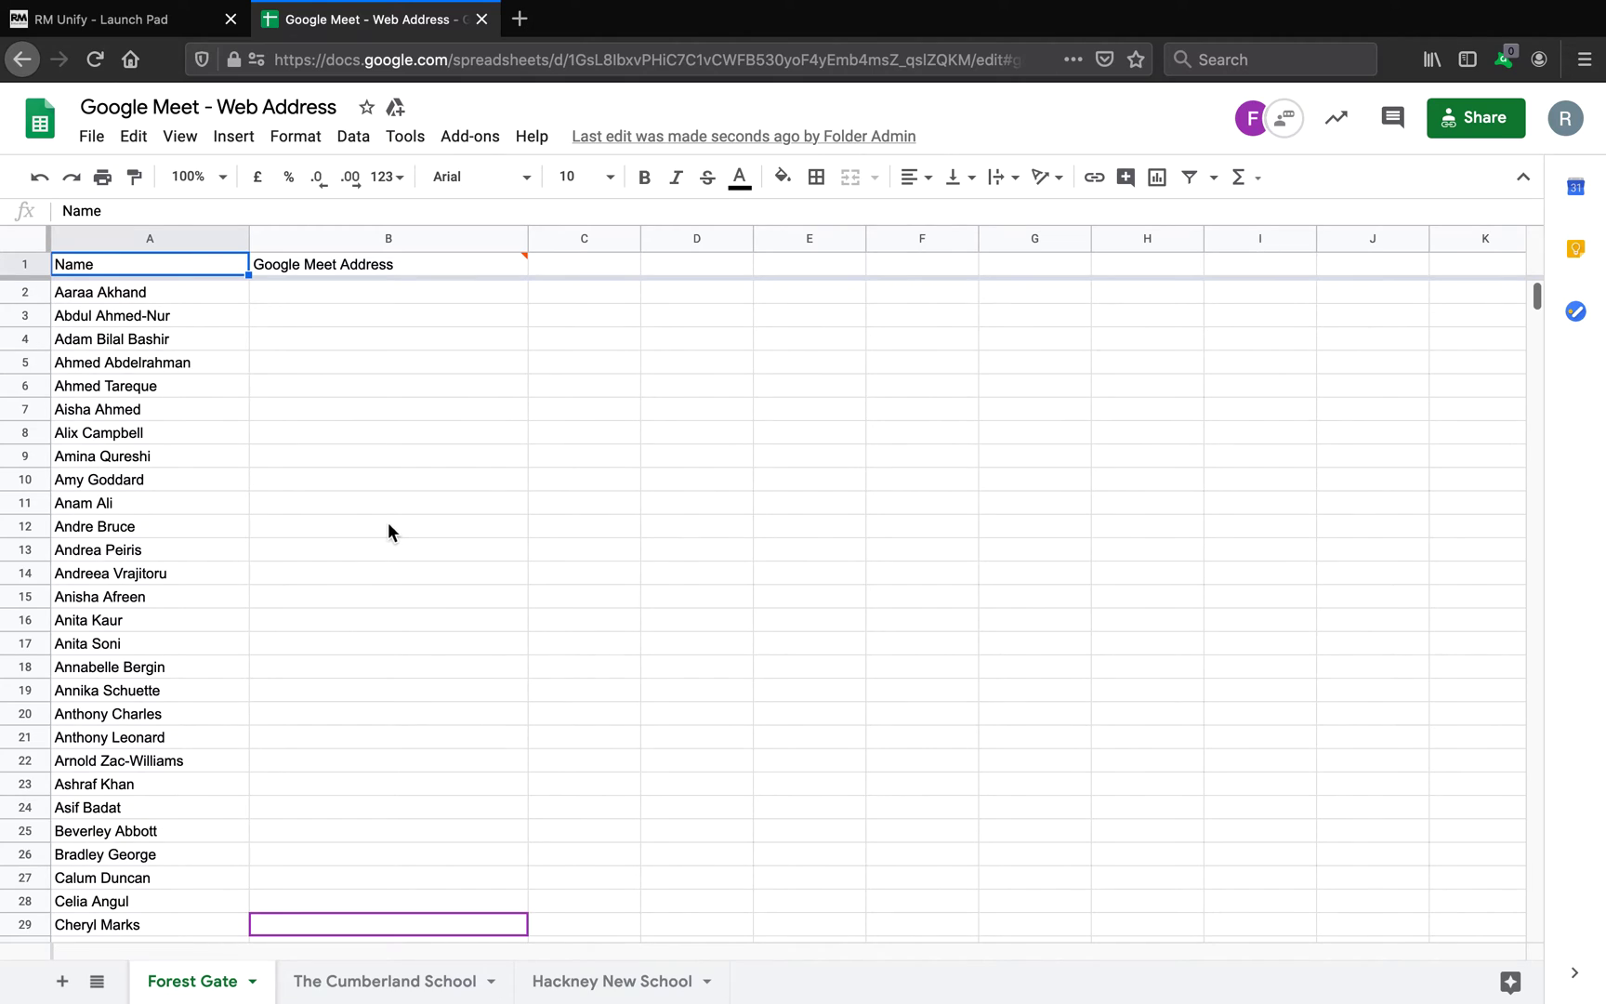
scroll(387, 522, "down", 3)
scroll(387, 523, "down", 1)
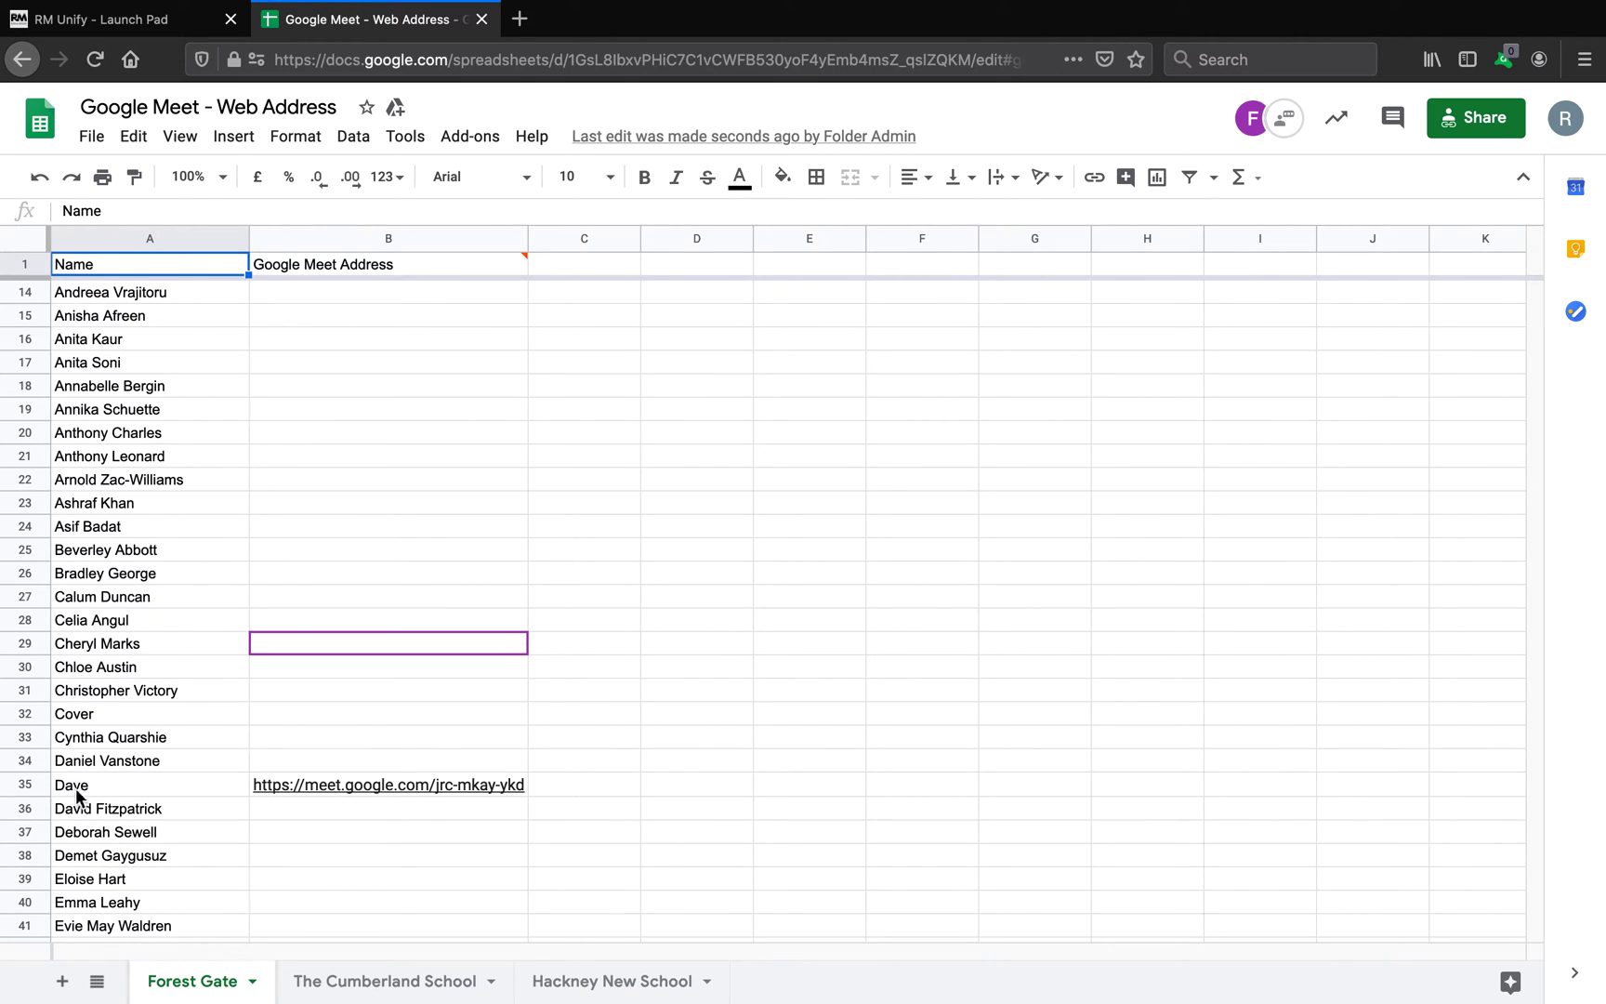
left_click(372, 784)
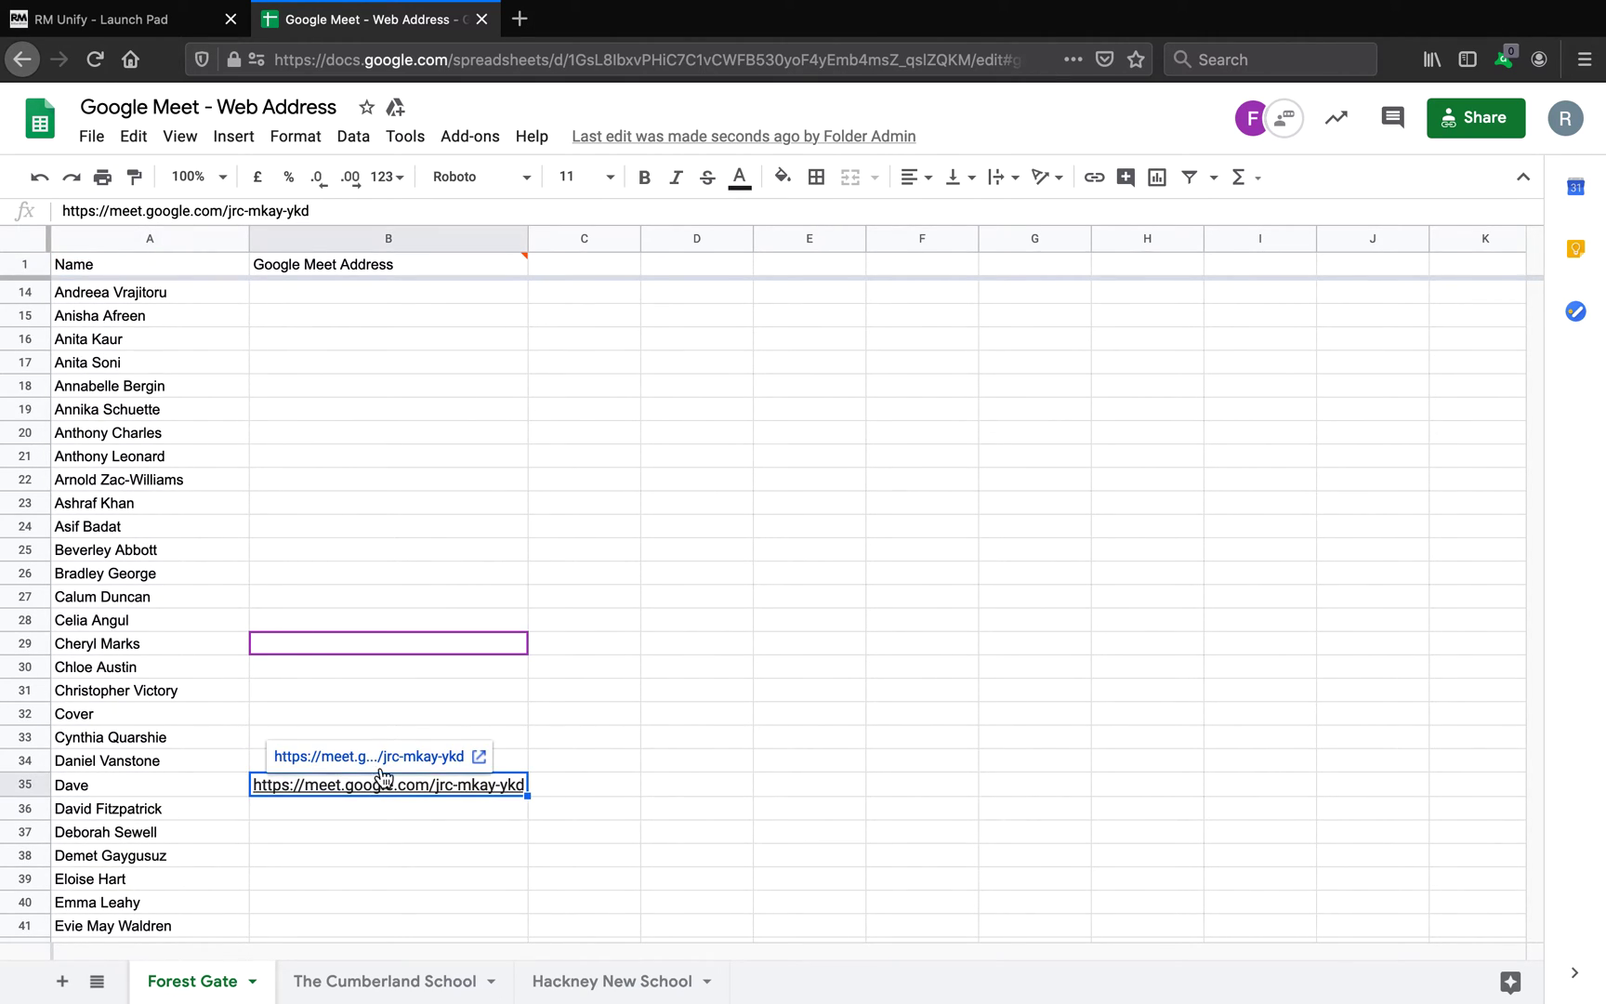
left_click(391, 758)
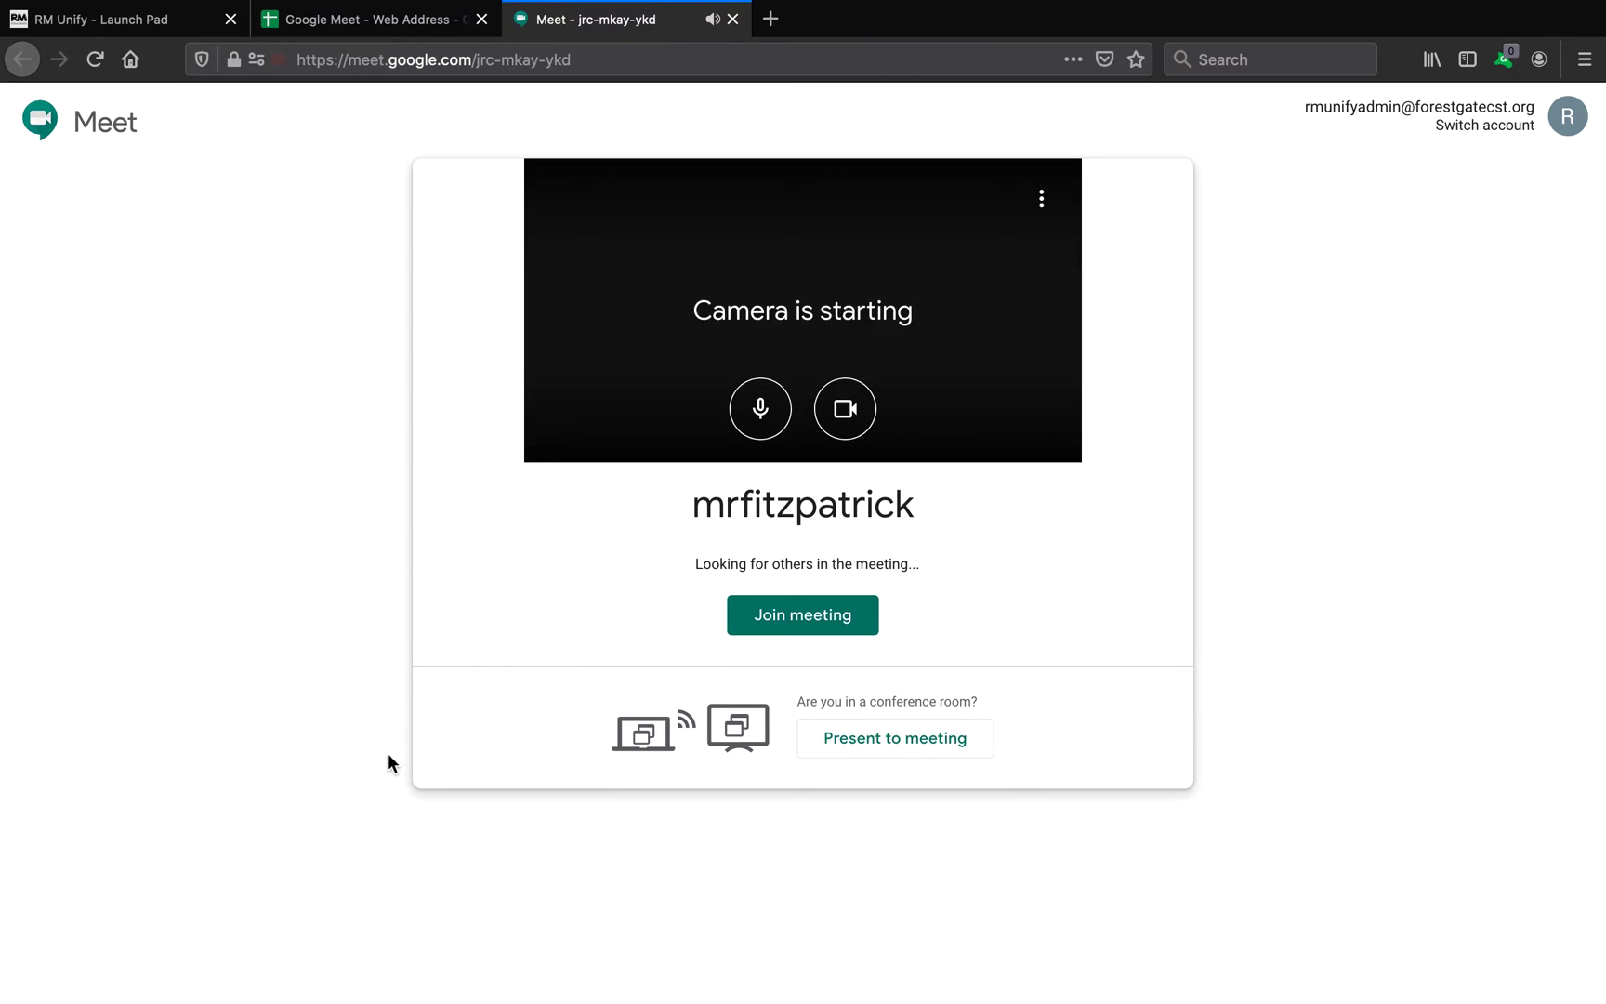
Step: Join jrc-mkay-ykd muted as the second user, then verify the host's People list shows two participants
left_click(781, 412)
left_click(792, 617)
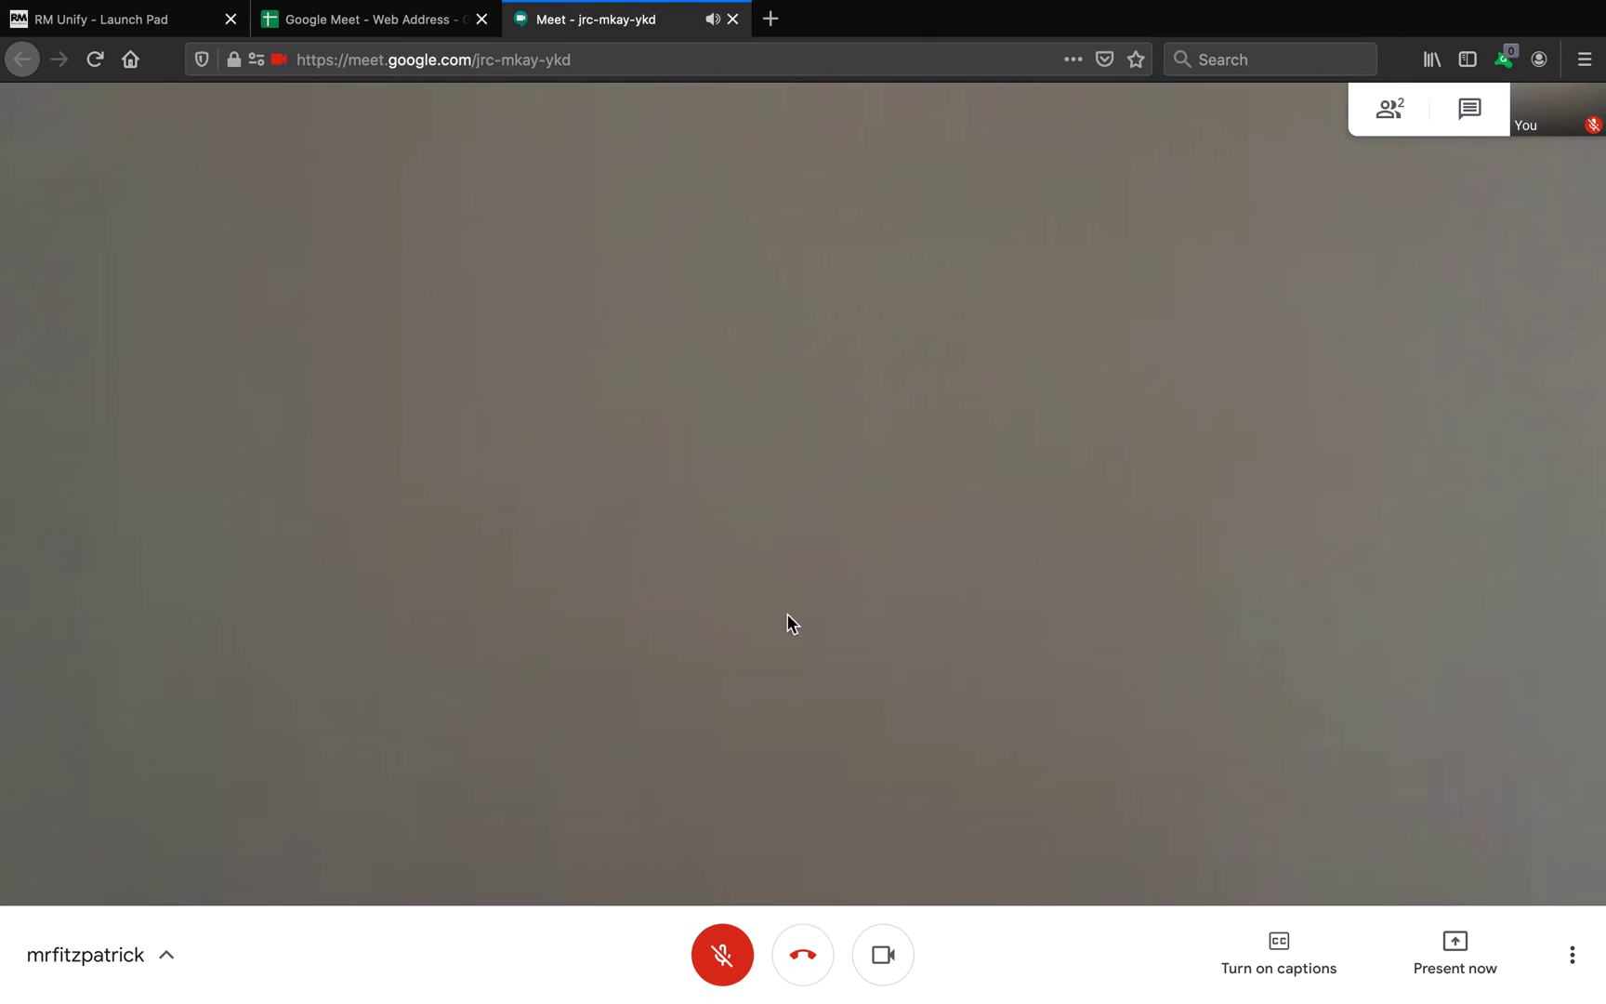
key("ctrl+Left")
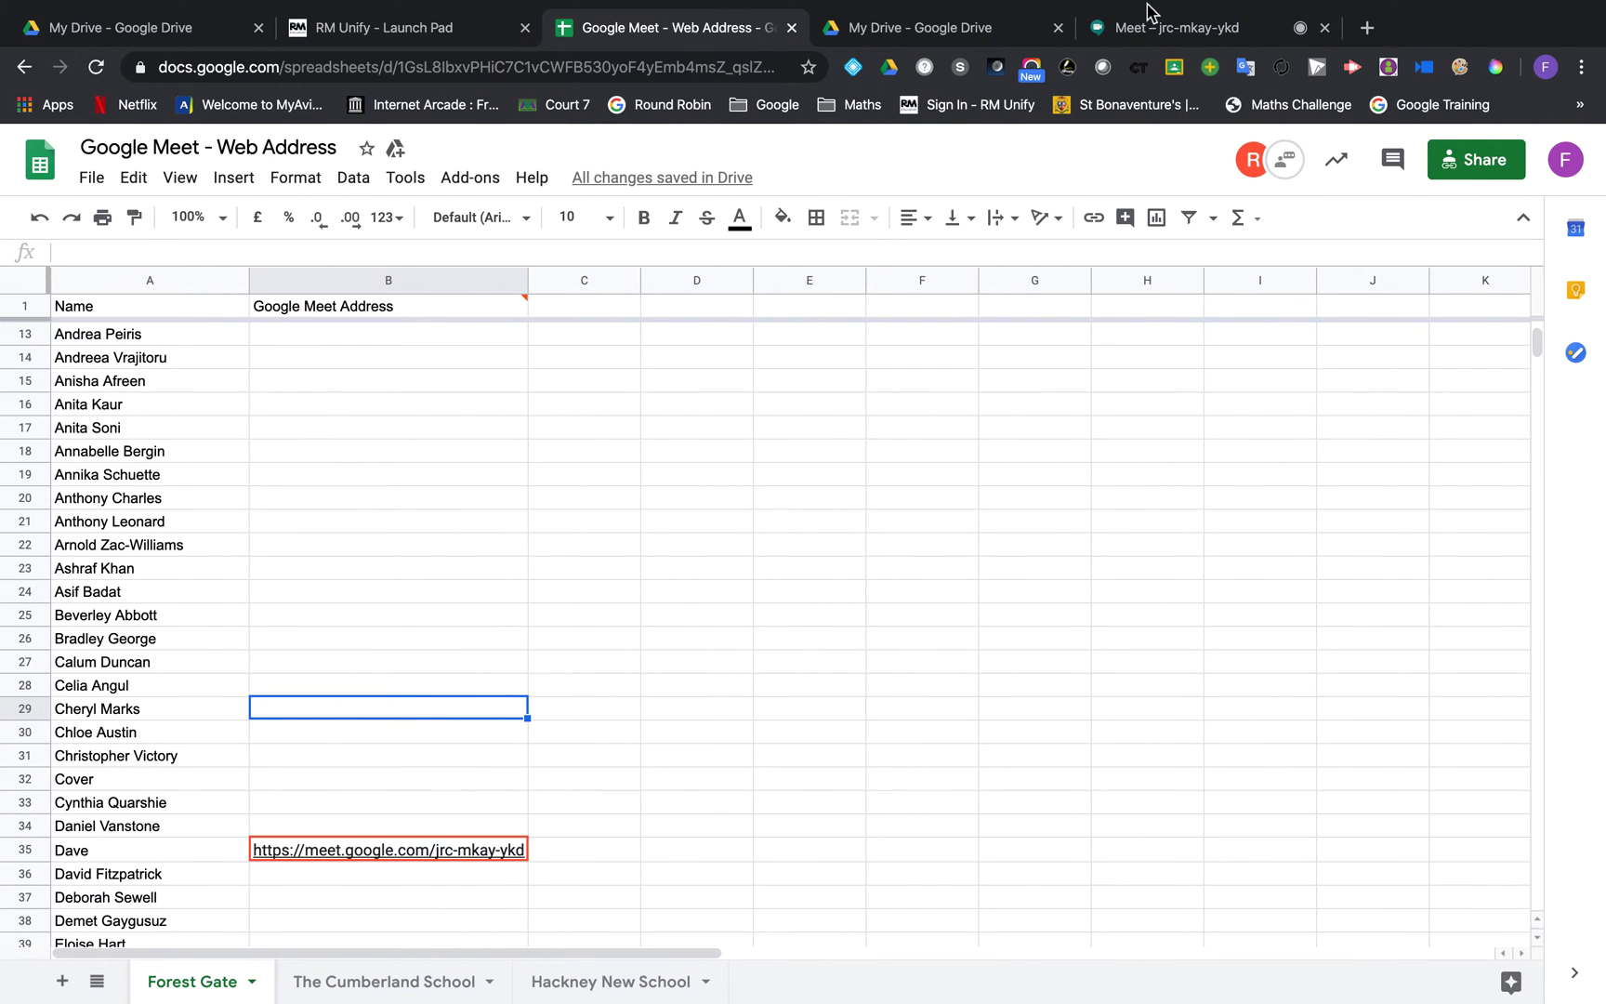
left_click(1170, 24)
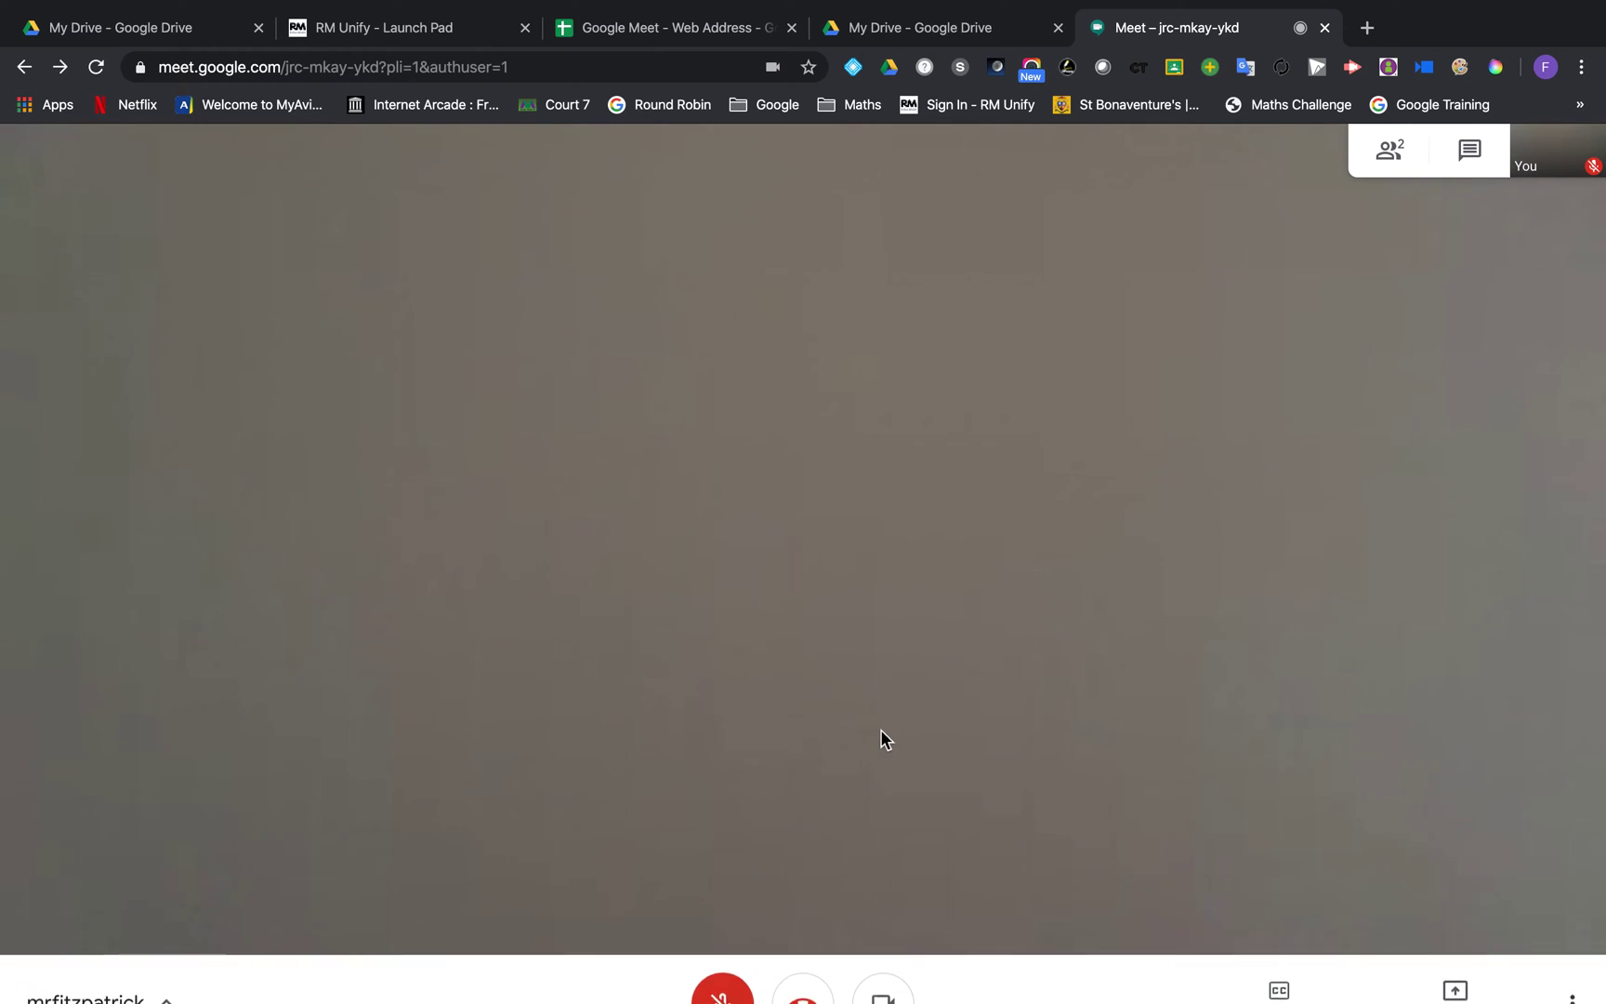
left_click(1389, 152)
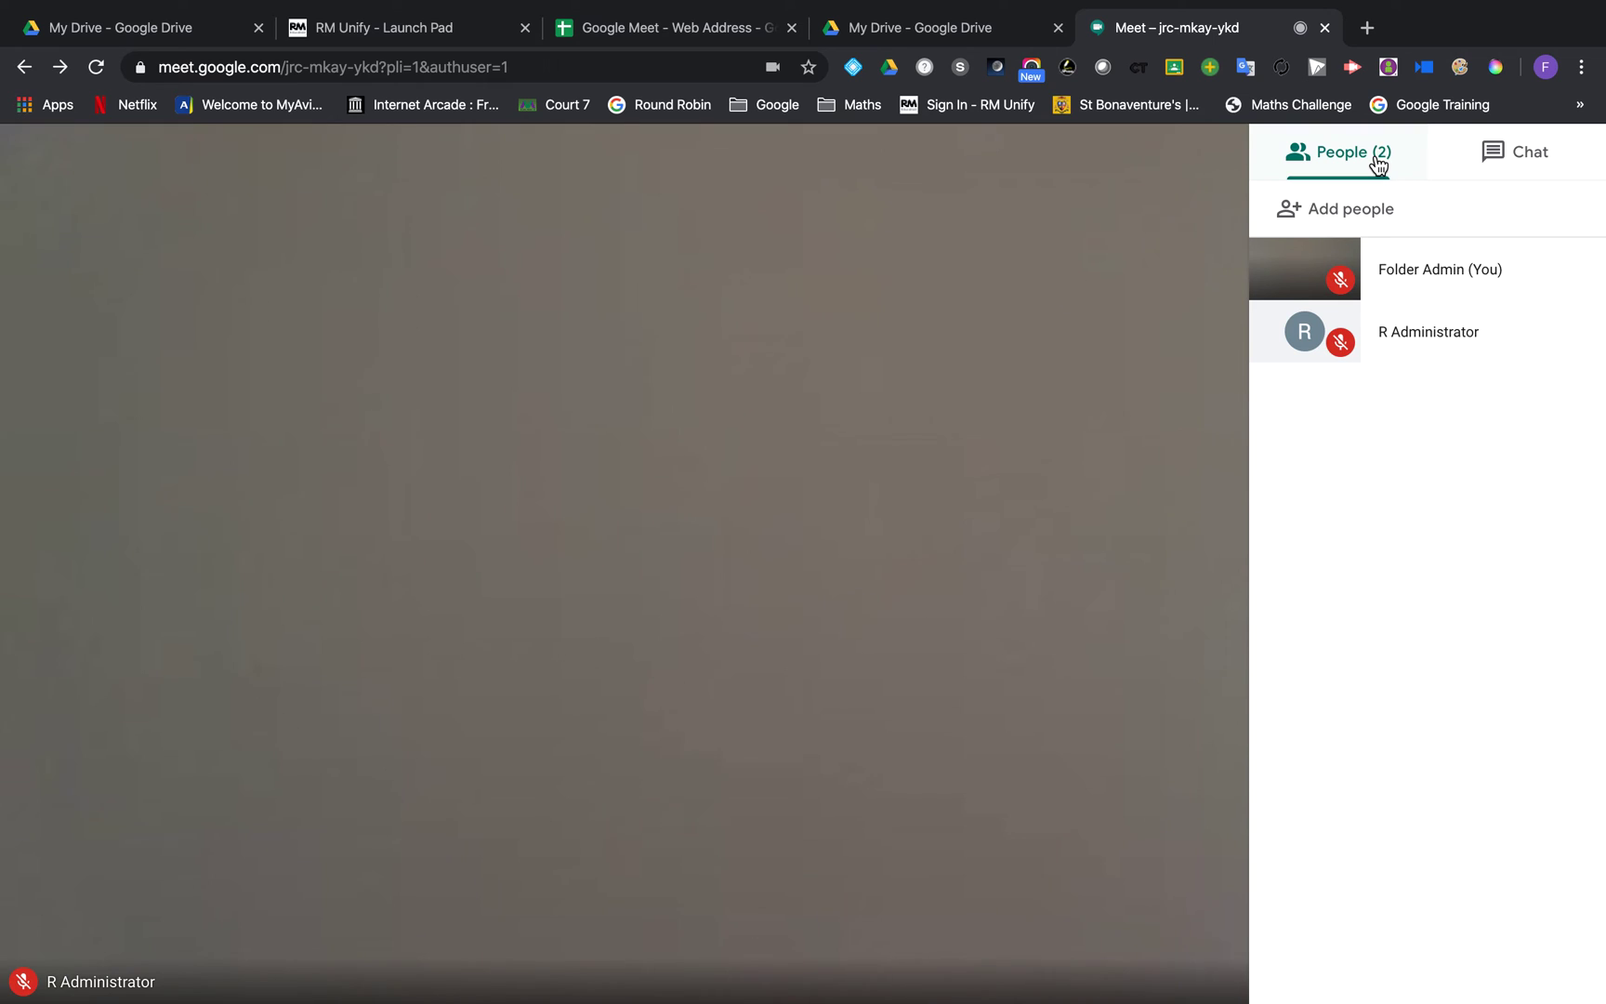
mouse_move(1430, 358)
left_click(1576, 335)
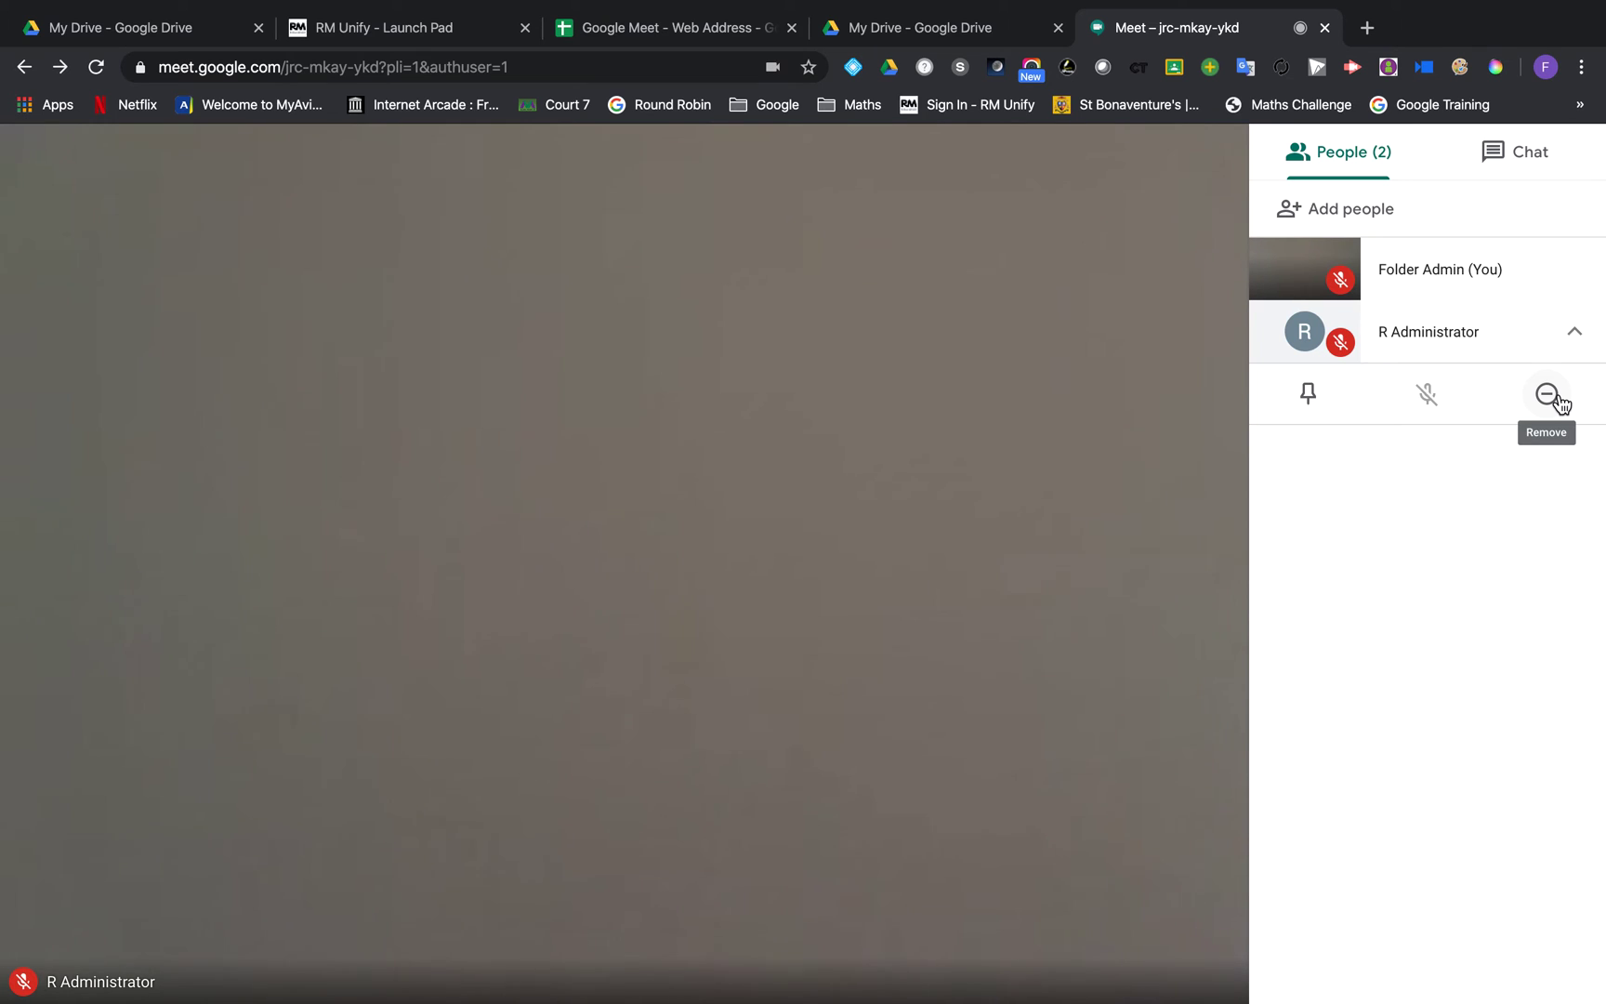
left_click(967, 485)
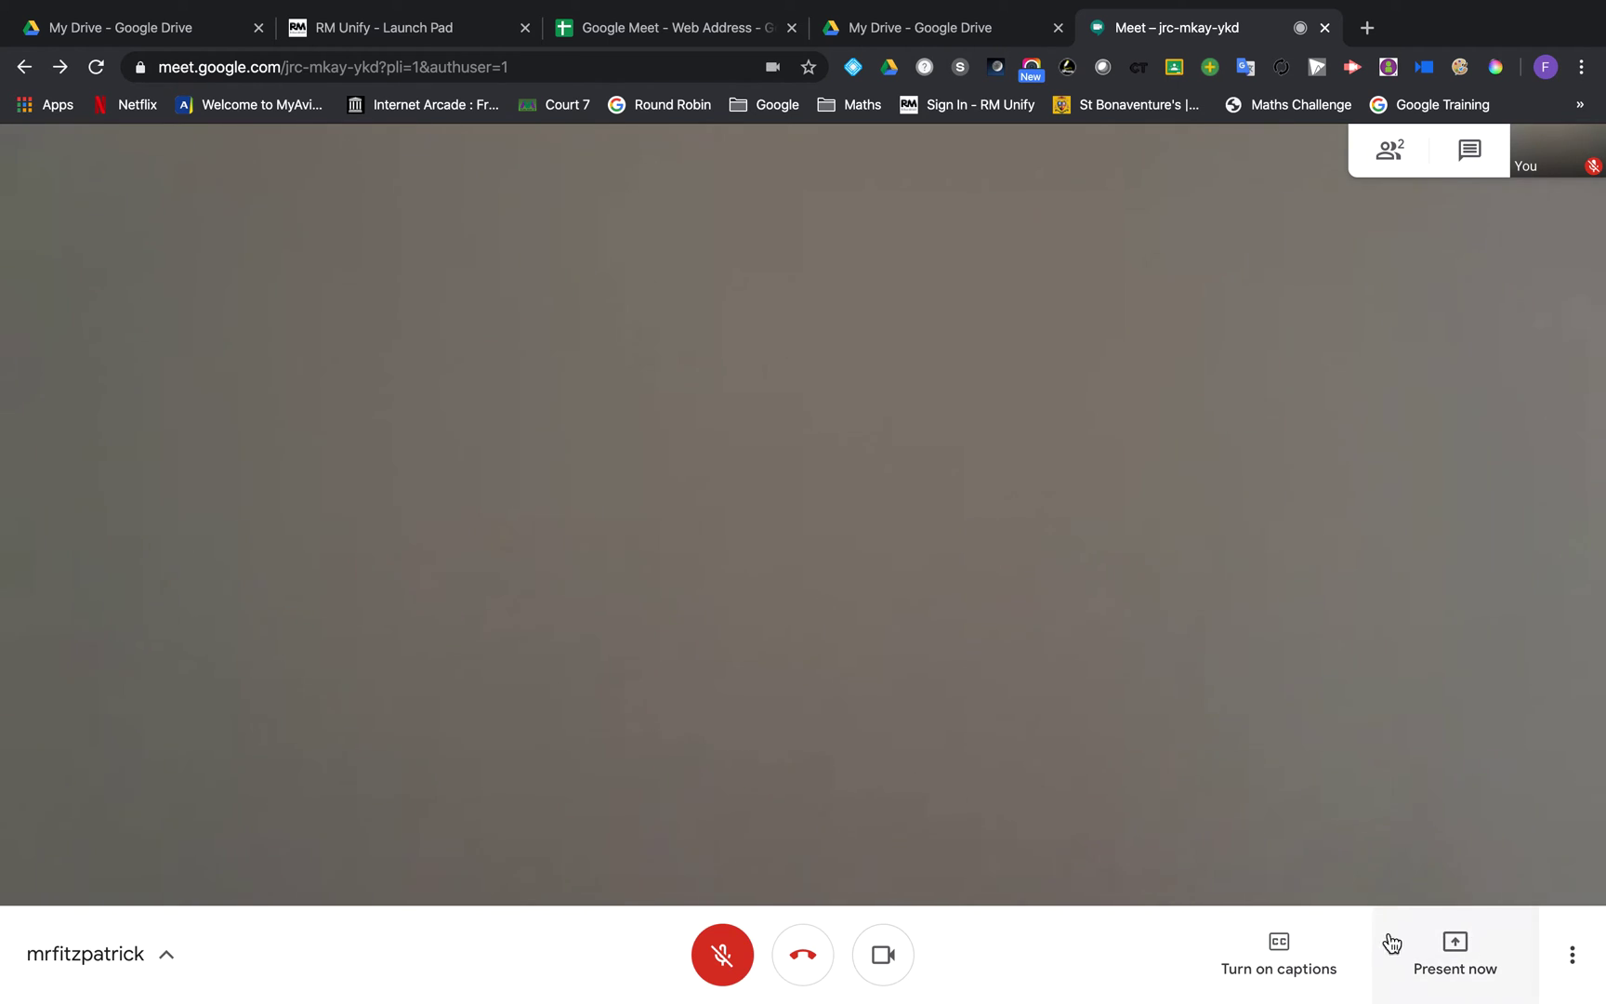
Step: Open the Present now choices, switch to the Google Meet - Web Address spreadsheet, and show Mission Control
left_click(1452, 958)
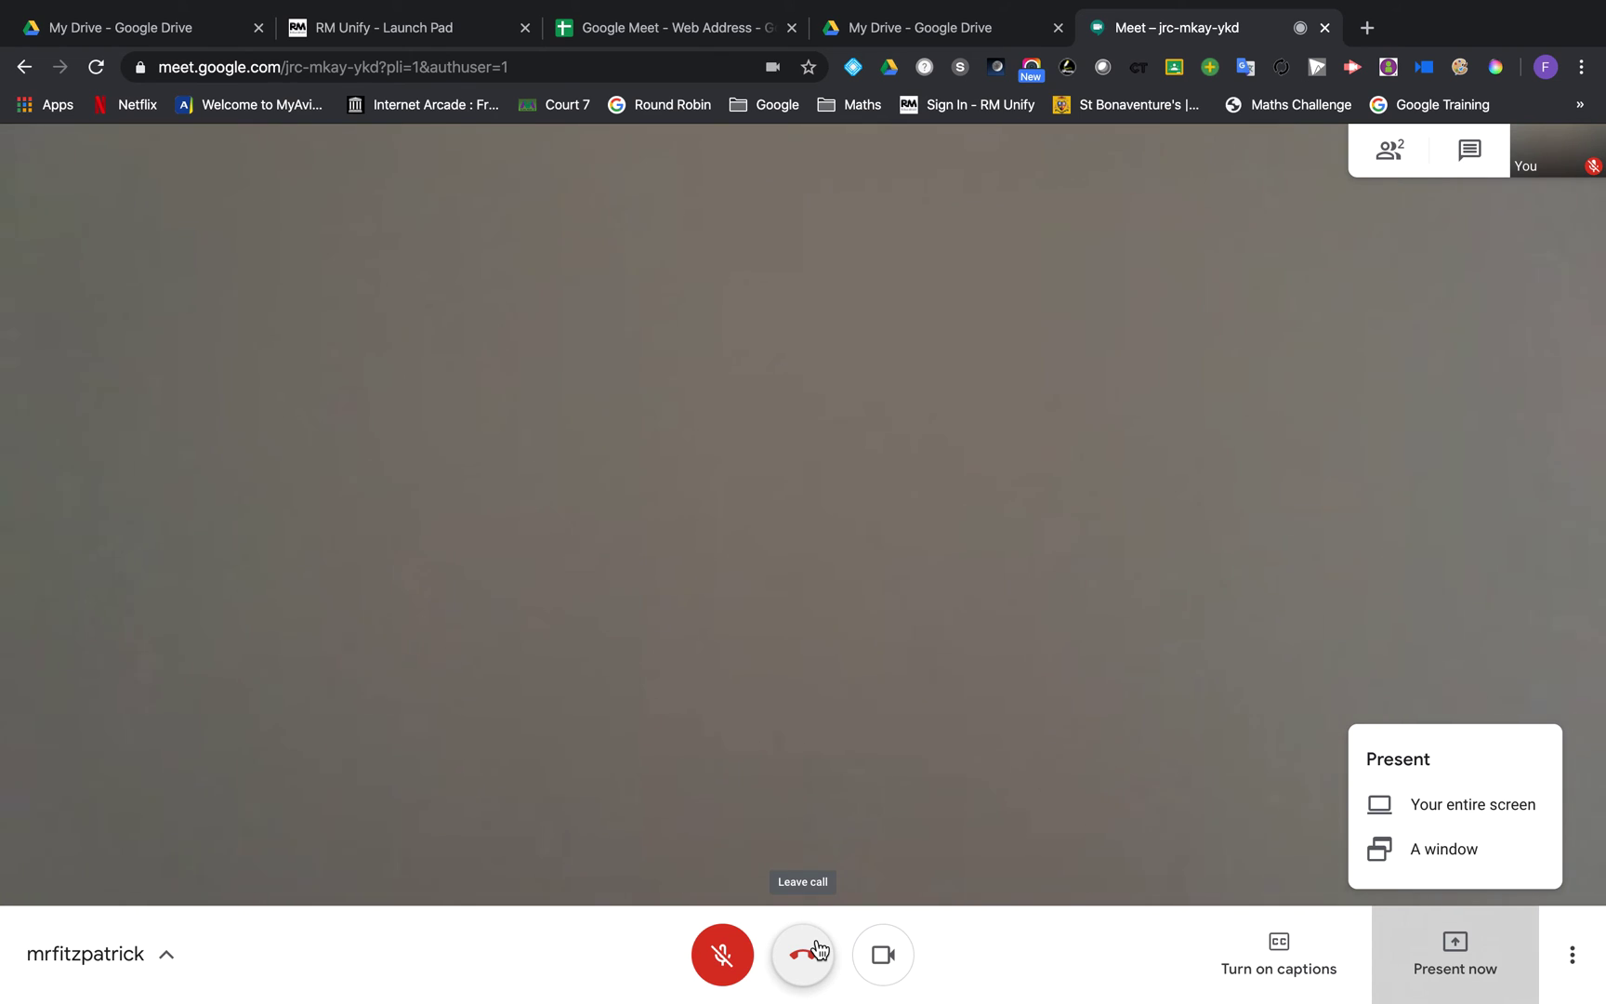
left_click(650, 38)
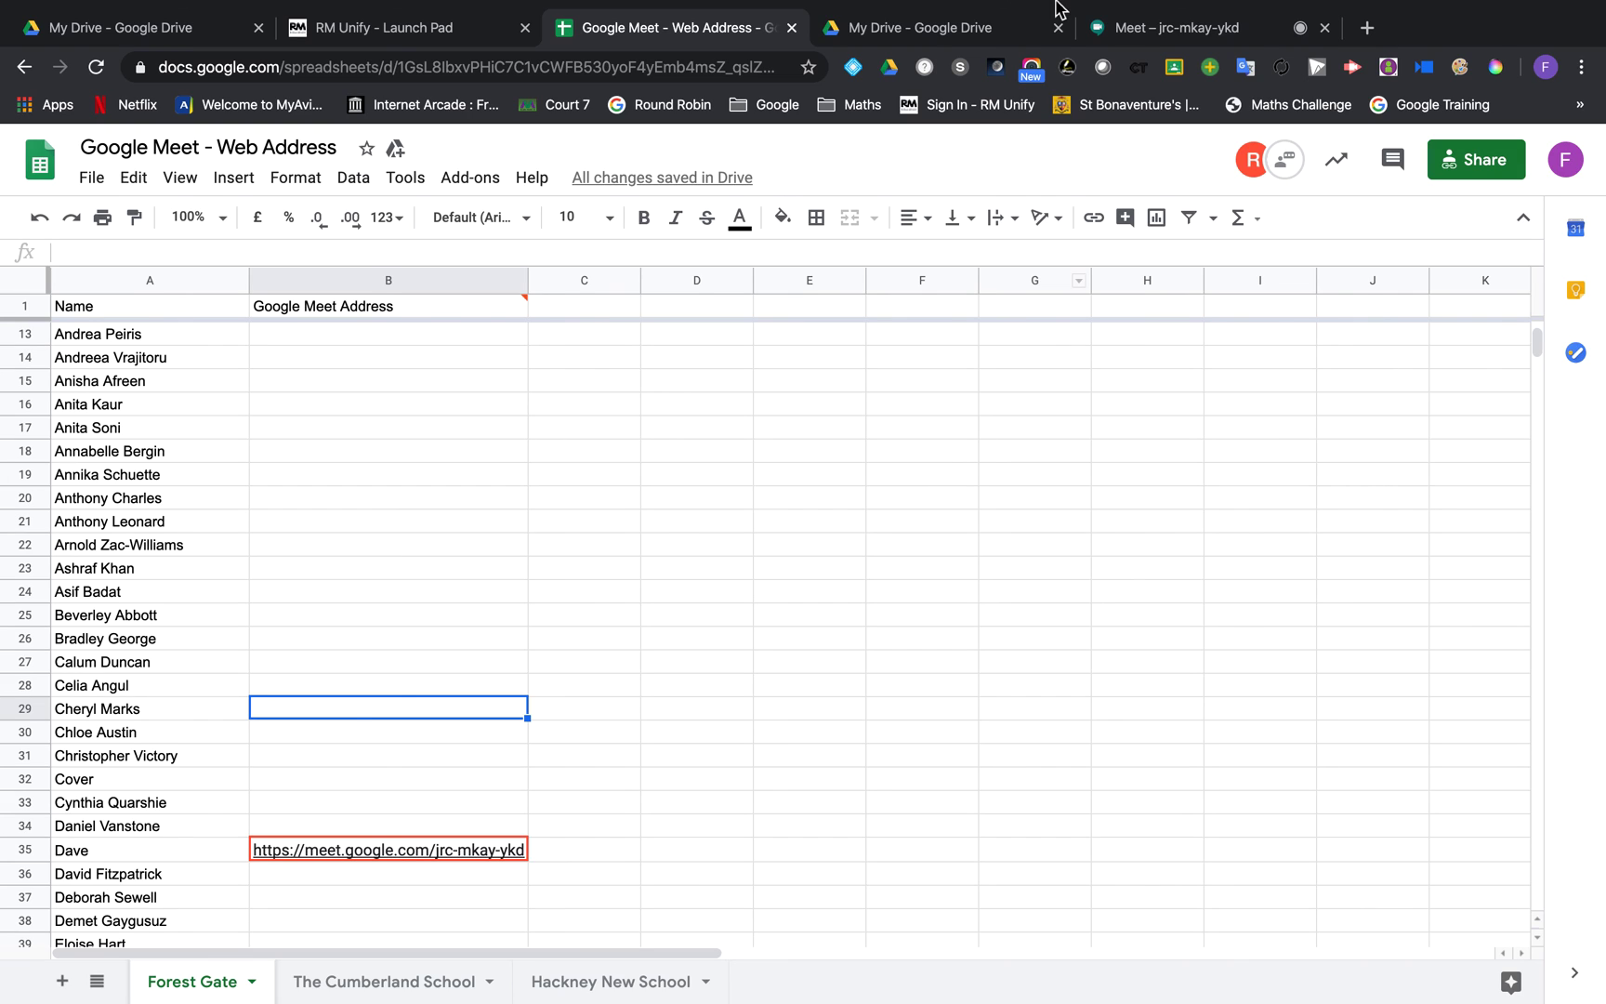
key("ctrl+Up")
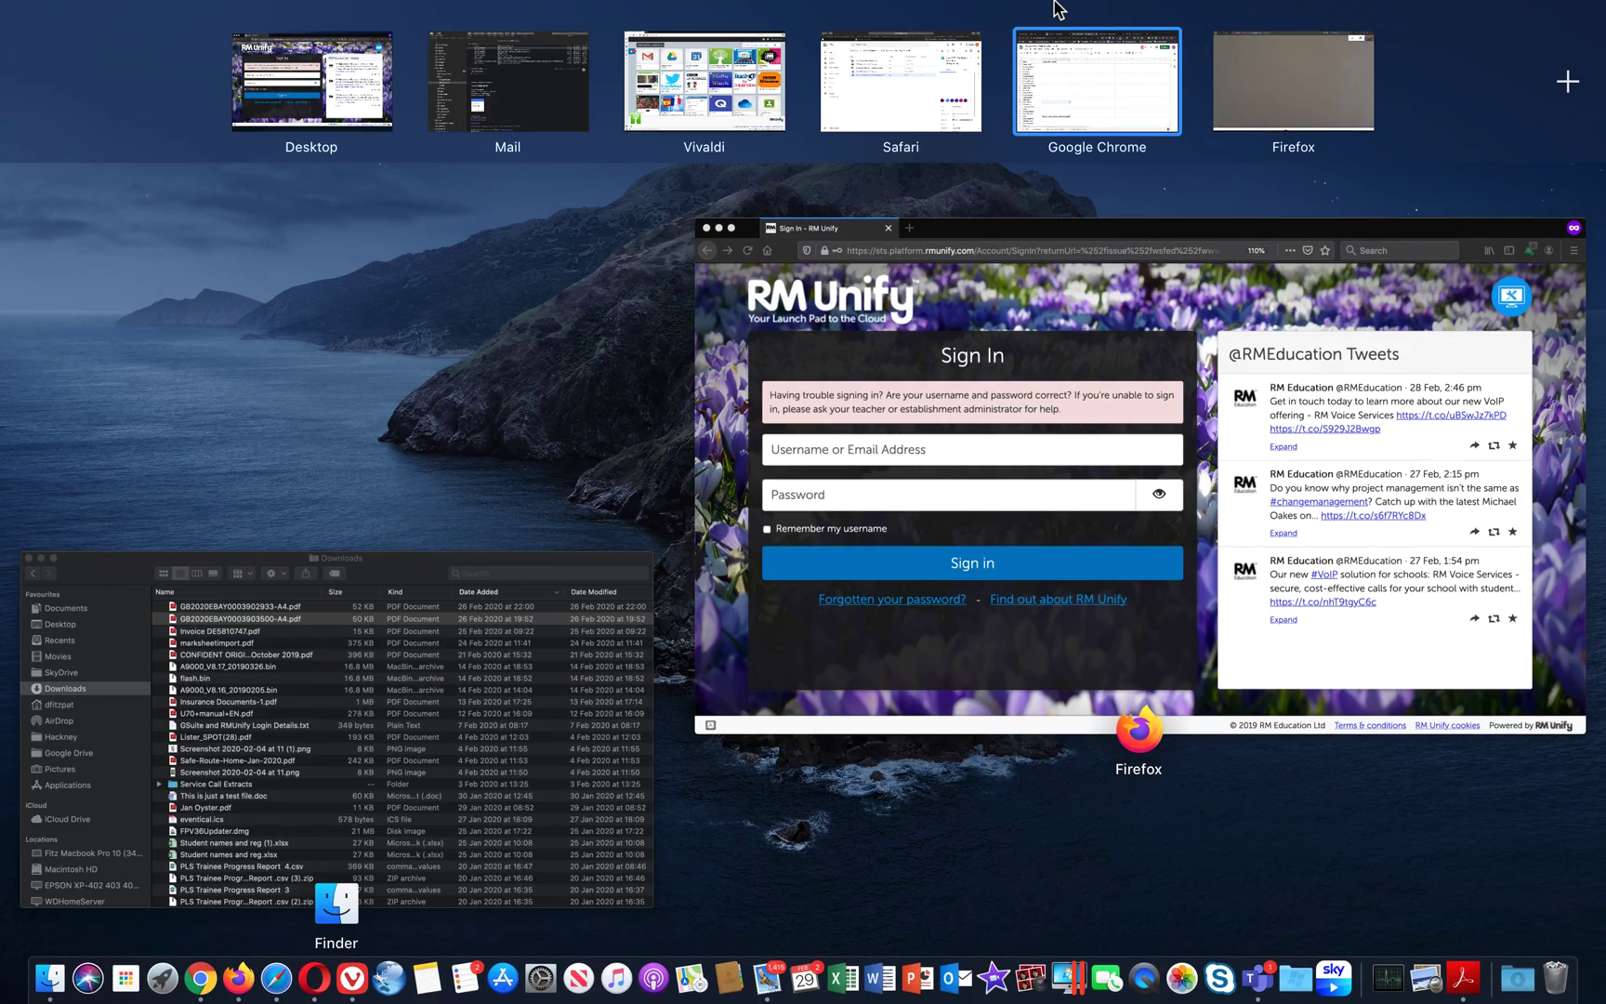